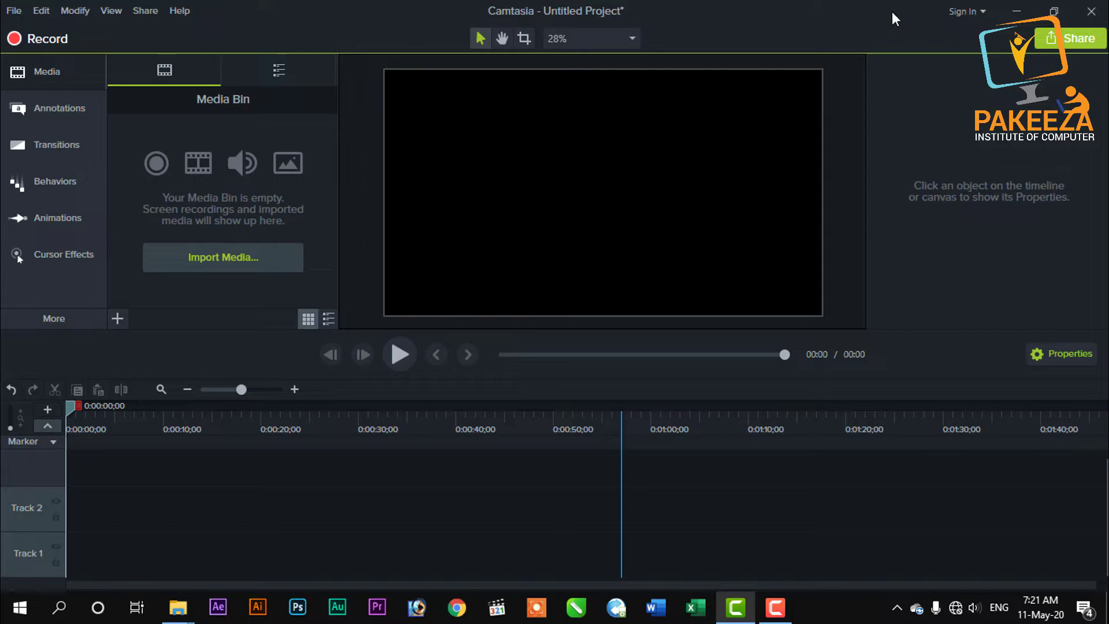
- Add the green-screen portrait and Green image from the desktop to Track 2, one after the other
left_click(1017, 11)
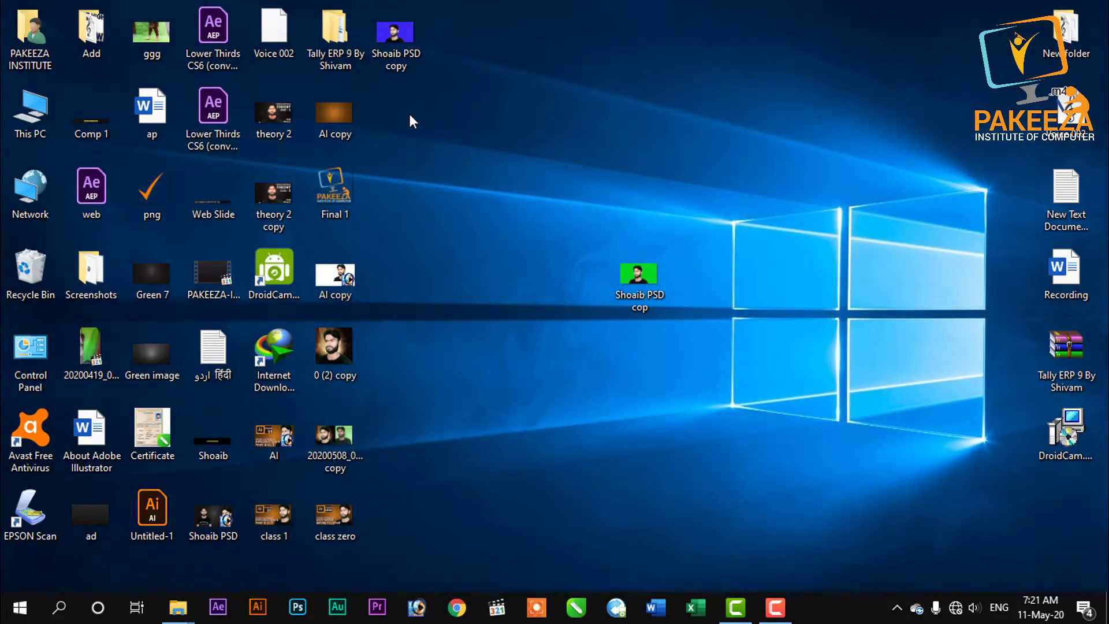
left_click_drag(628, 285, 330, 509)
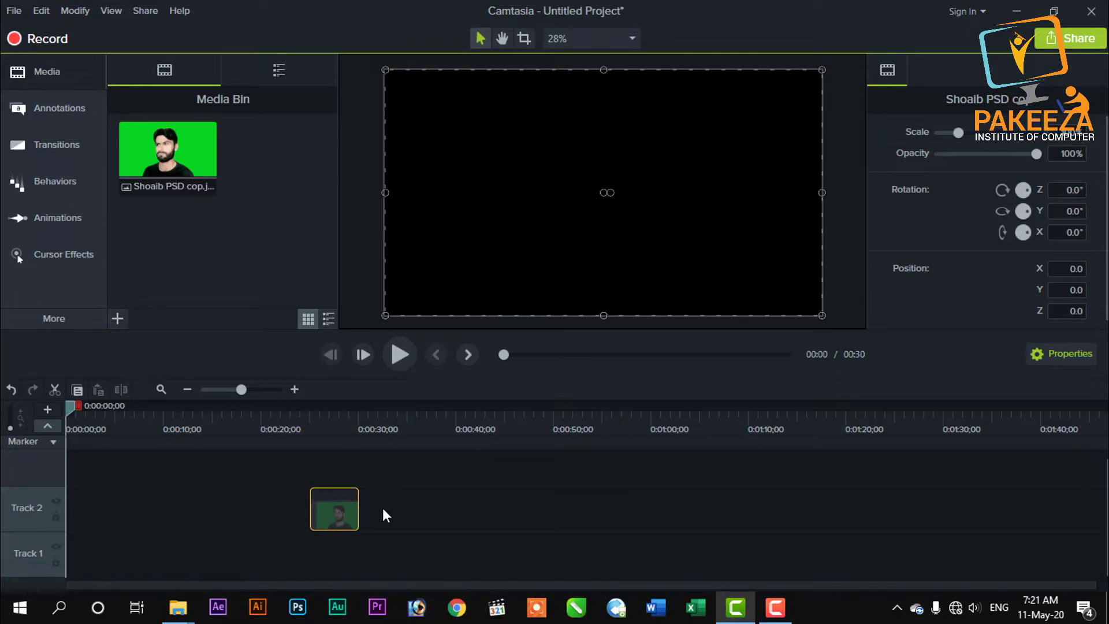
left_click(1017, 11)
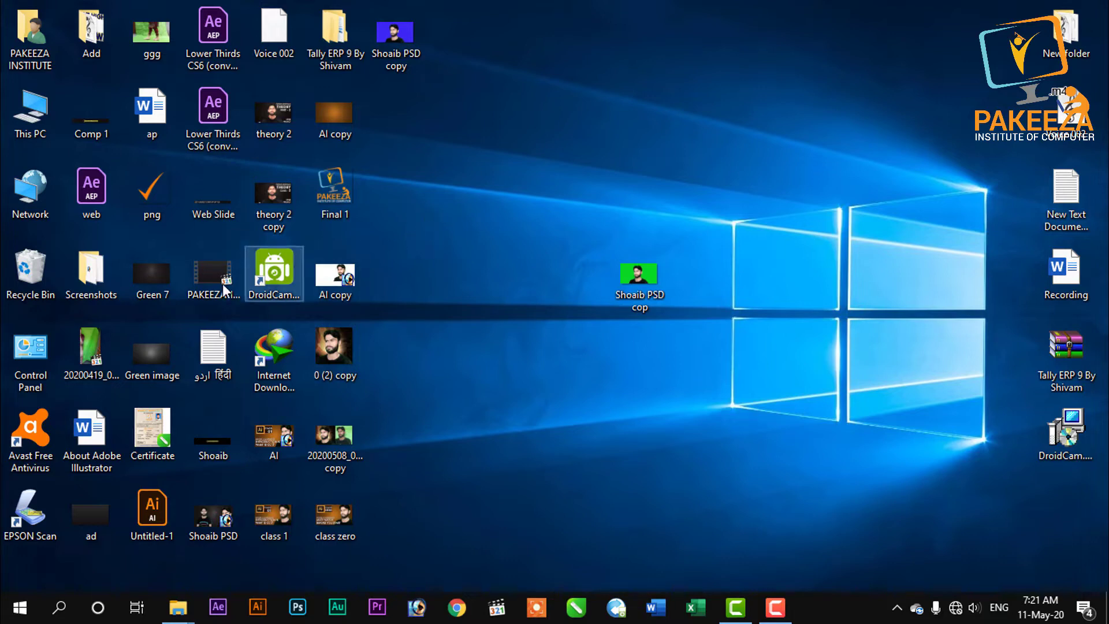
left_click_drag(151, 360, 390, 506)
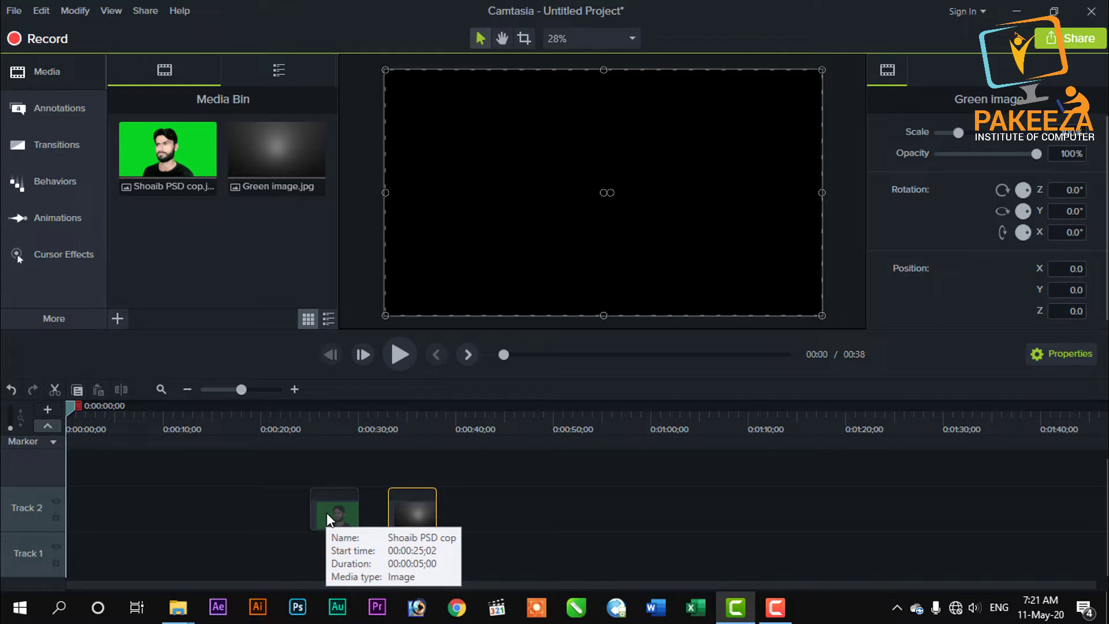
- Move the green-screen portrait to Track 3 with Green image aligned beneath it, and place the playhead over both clips
left_click_drag(327, 512, 332, 484)
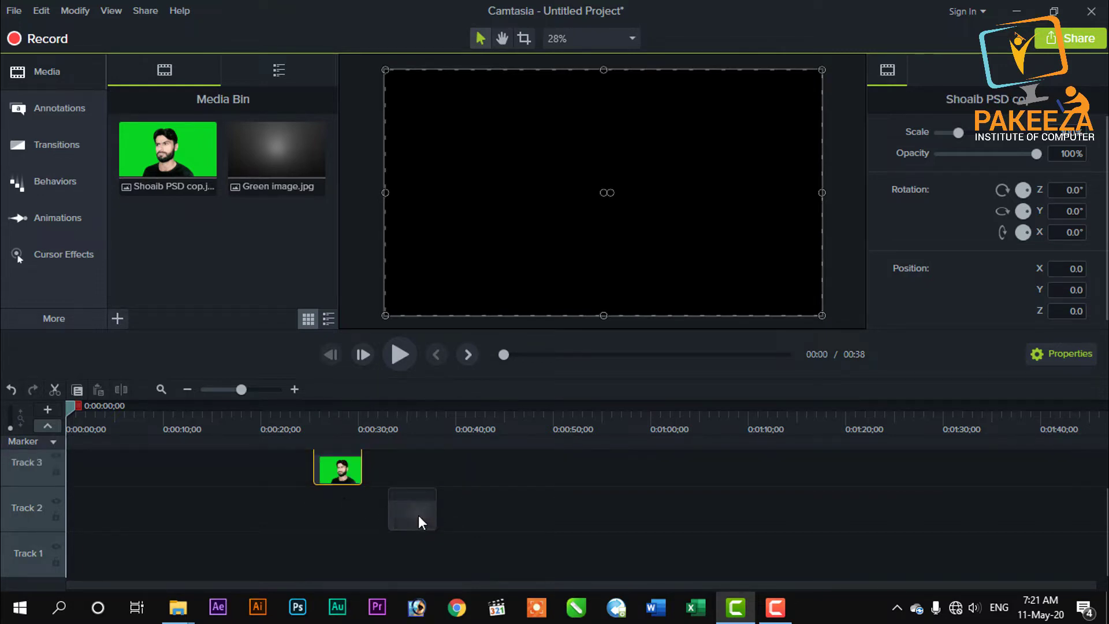
left_click_drag(418, 514, 340, 515)
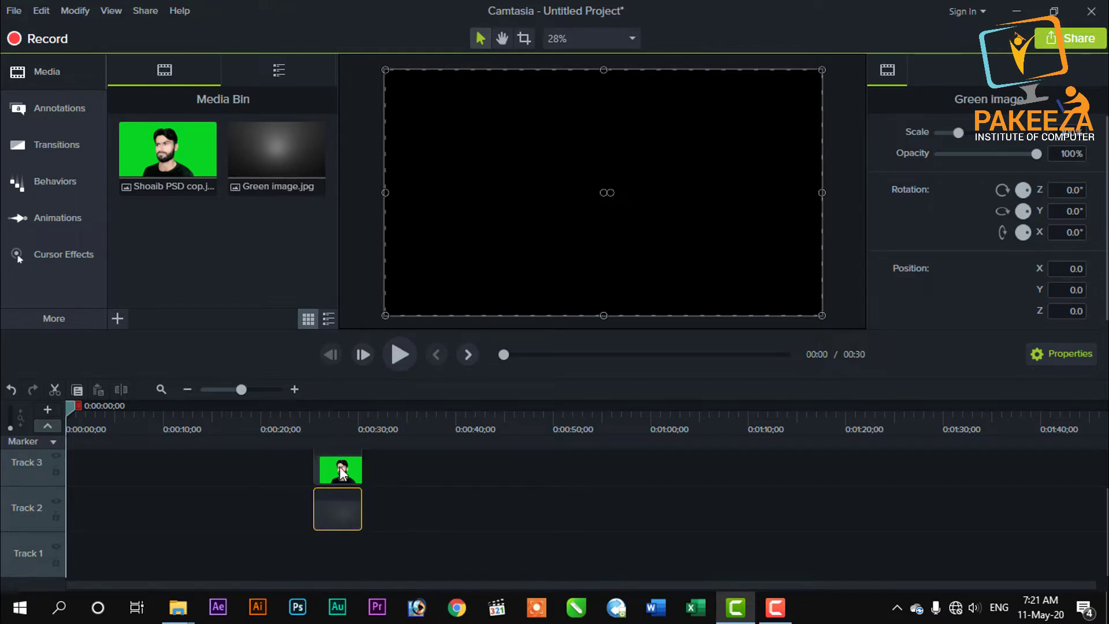
left_click(340, 420)
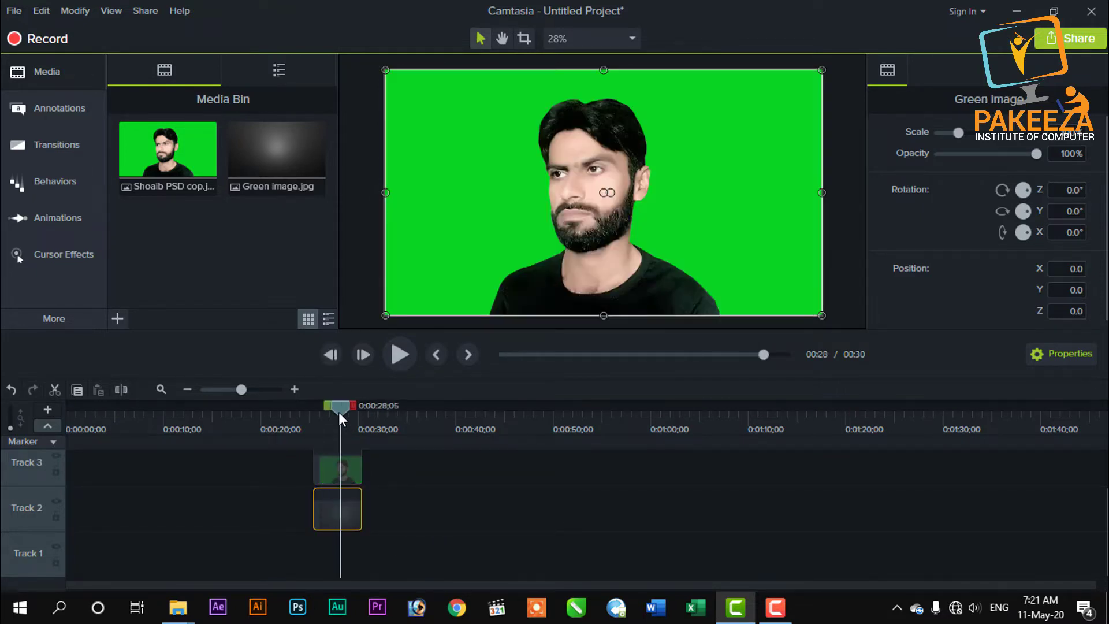
- Apply the Remove a Color visual effect to the green-screen portrait clip on Track 3
left_click(346, 469)
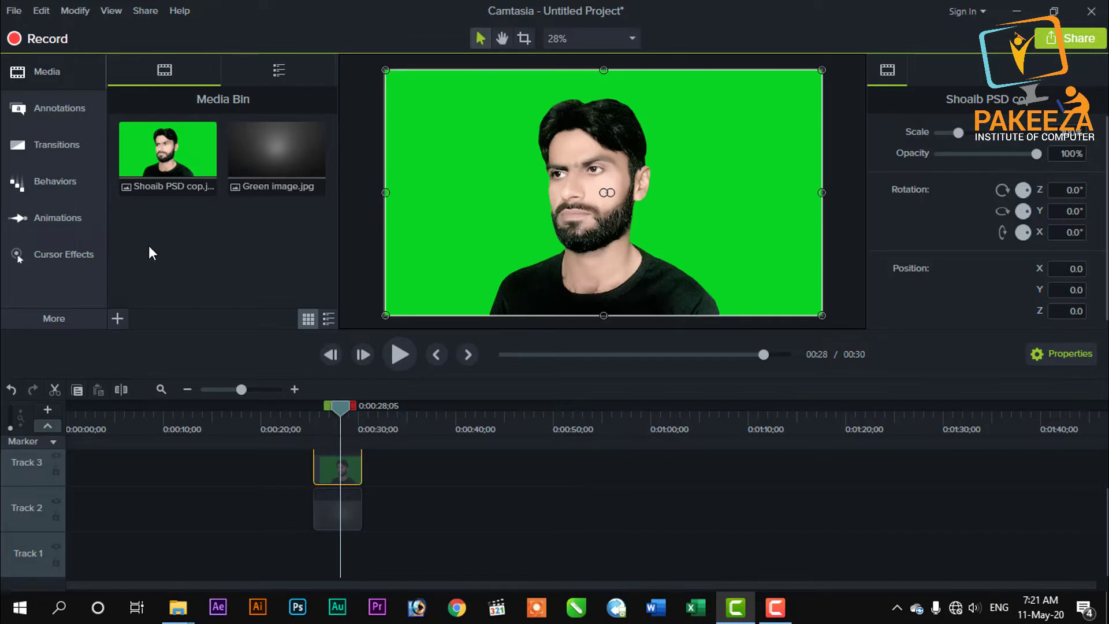
left_click(48, 318)
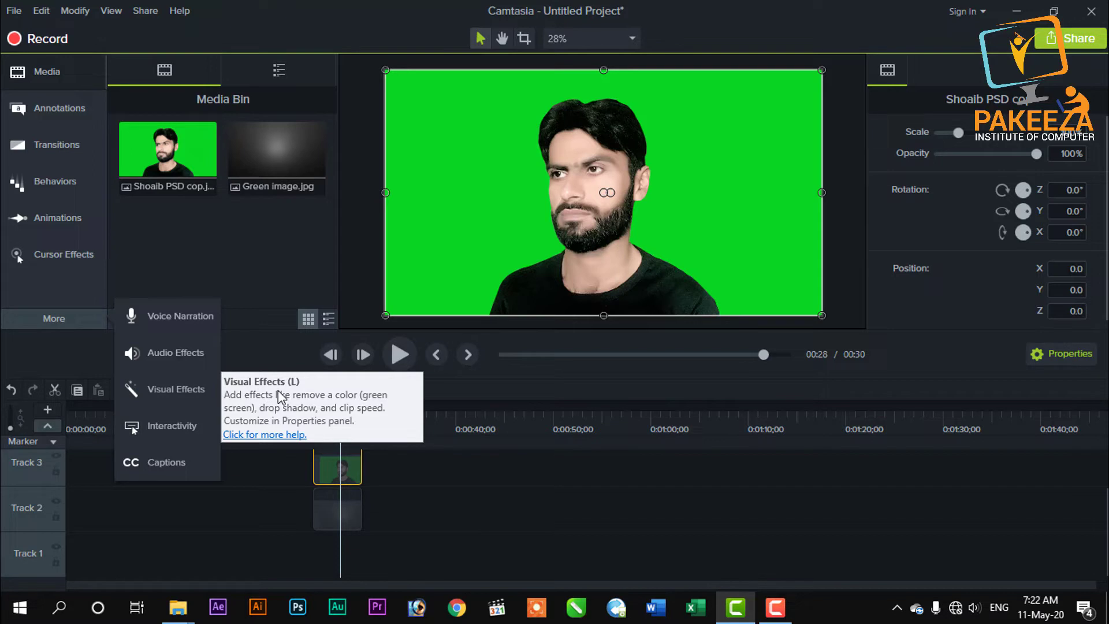
left_click(162, 387)
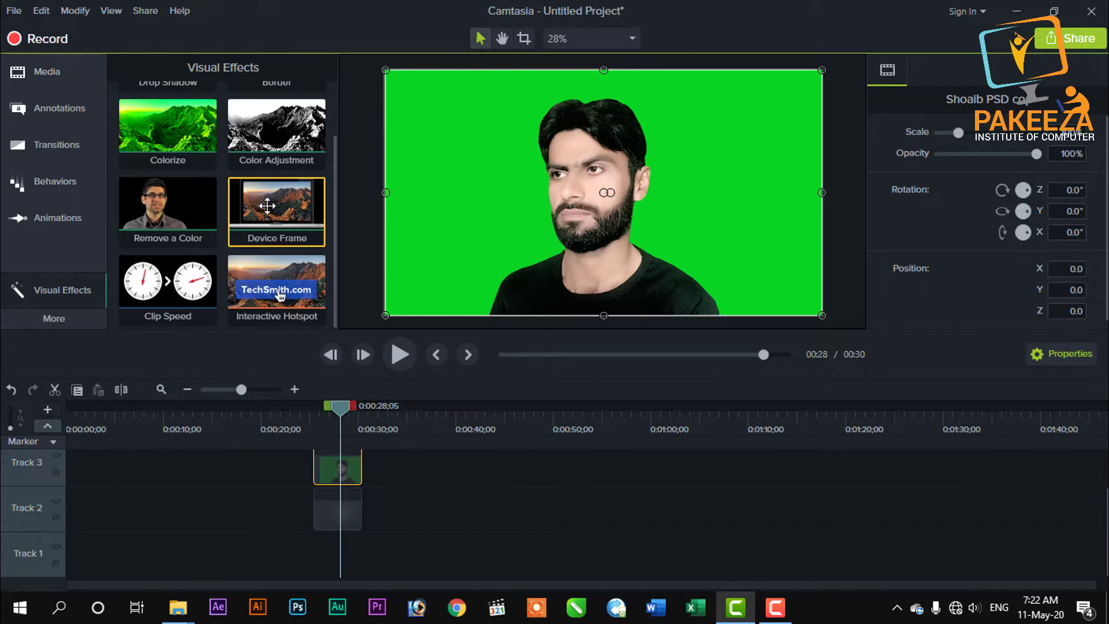
scroll(264, 214, "up", 1)
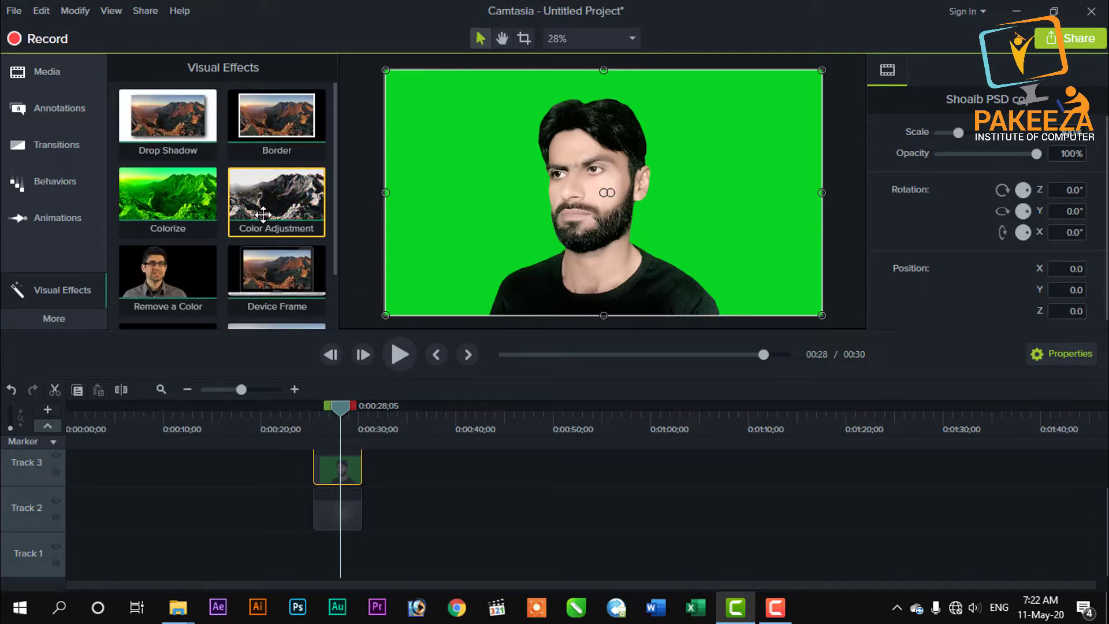
scroll(264, 214, "down", 1)
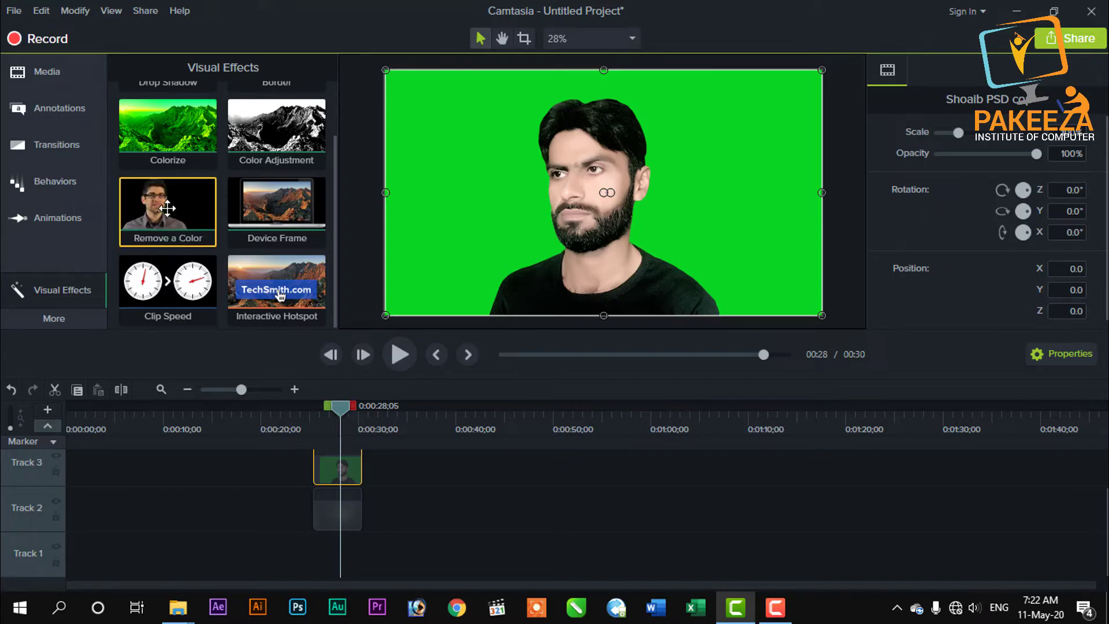
left_click_drag(167, 211, 348, 464)
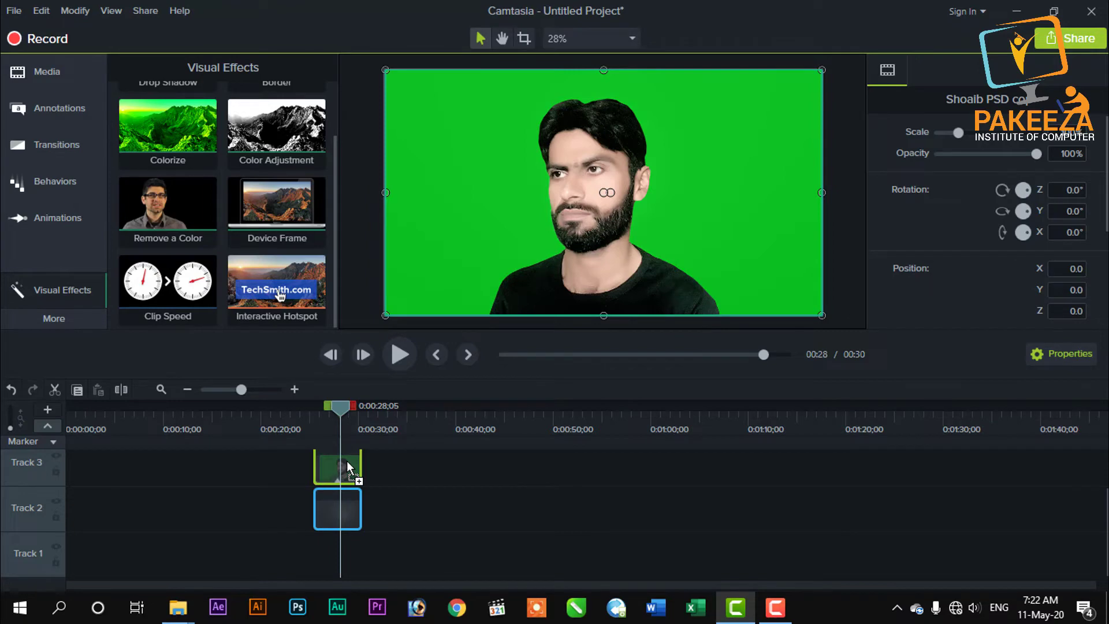
left_click_drag(348, 465, 348, 464)
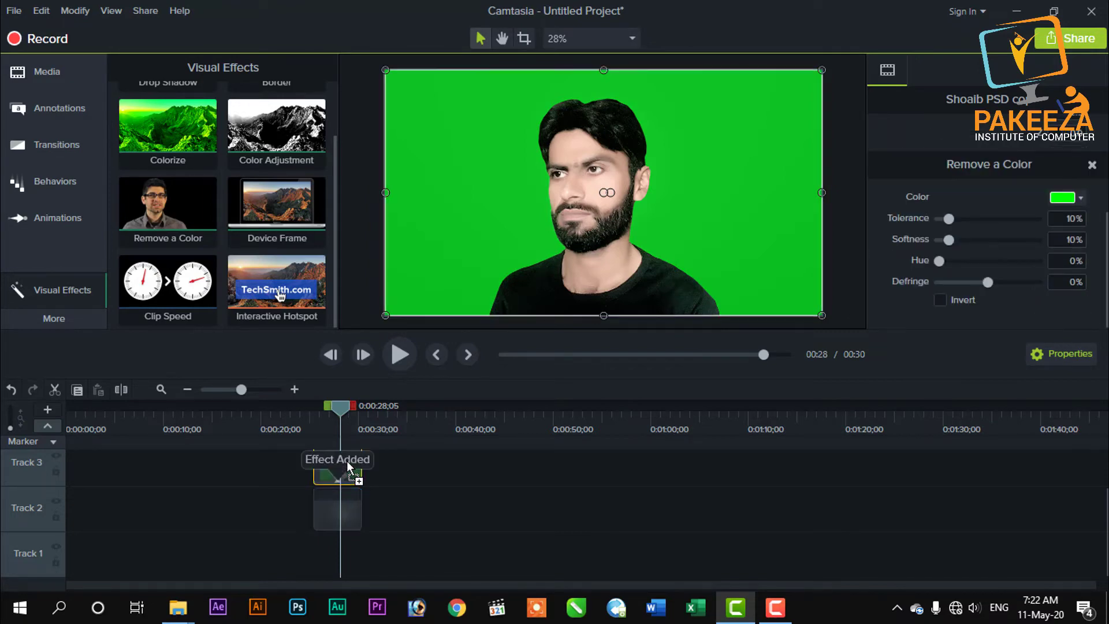
- Set the colour to remove by sampling the green backdrop beside the man on the canvas
scroll(484, 482, "up", 2)
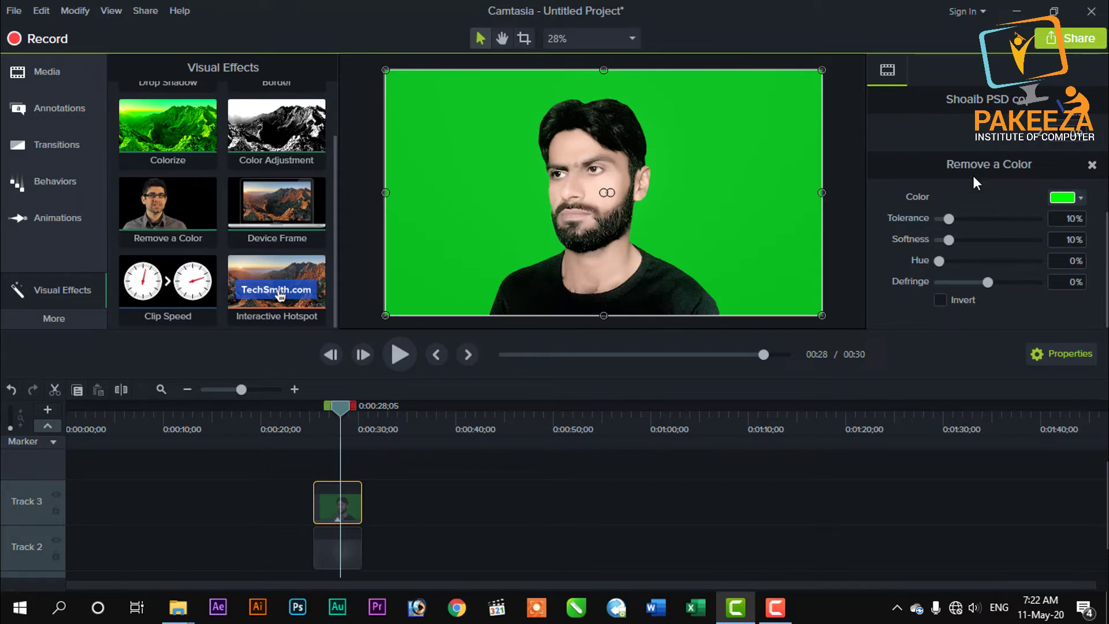
left_click(1080, 200)
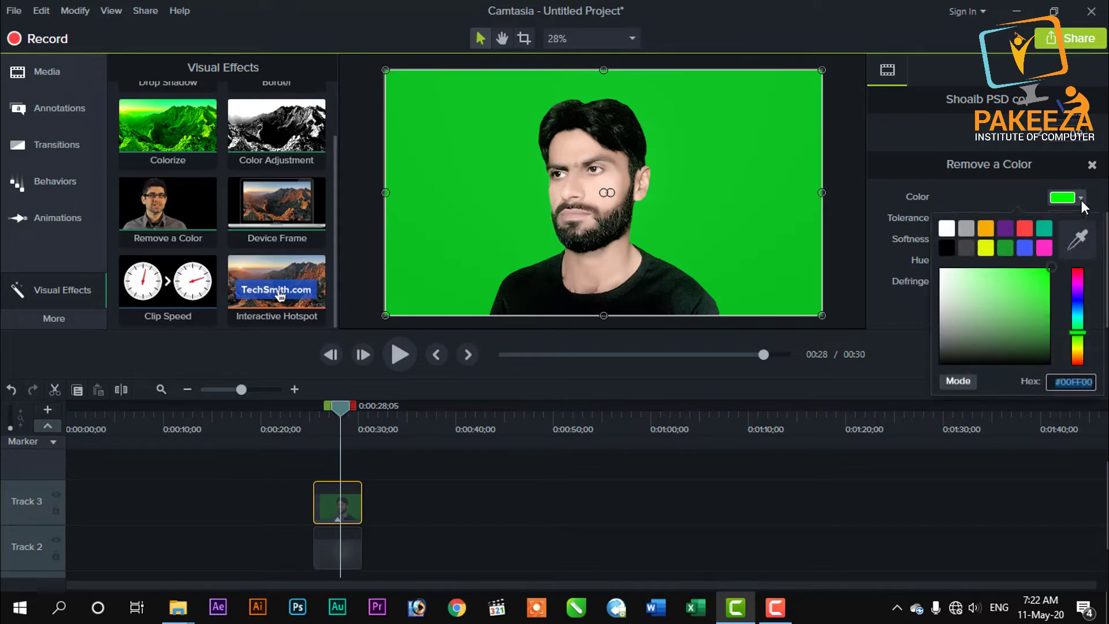
left_click(1077, 244)
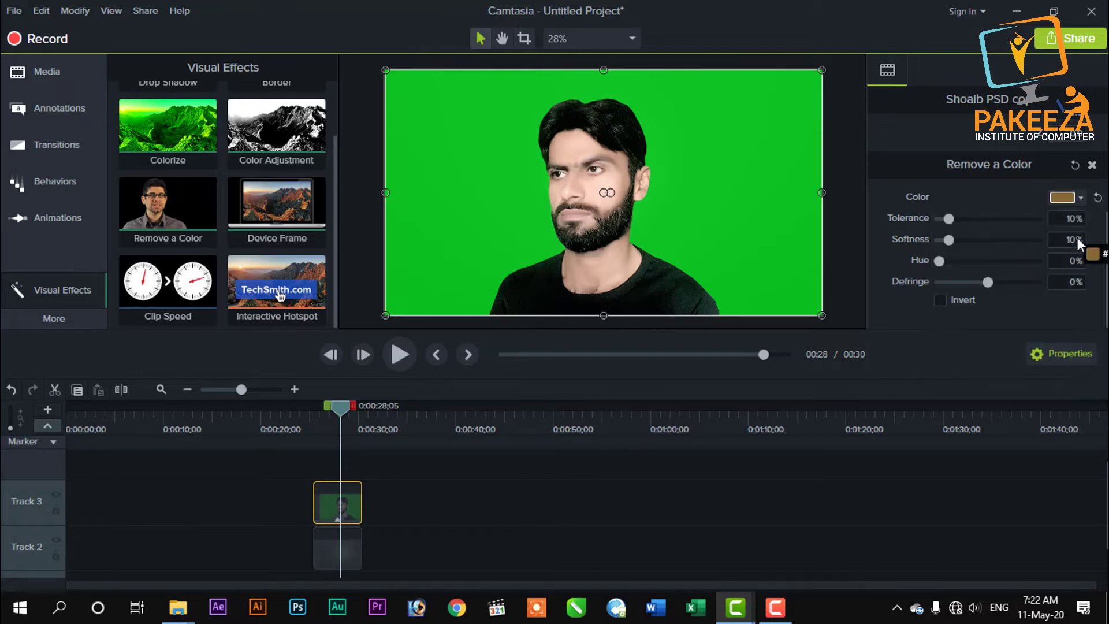
left_click(705, 176)
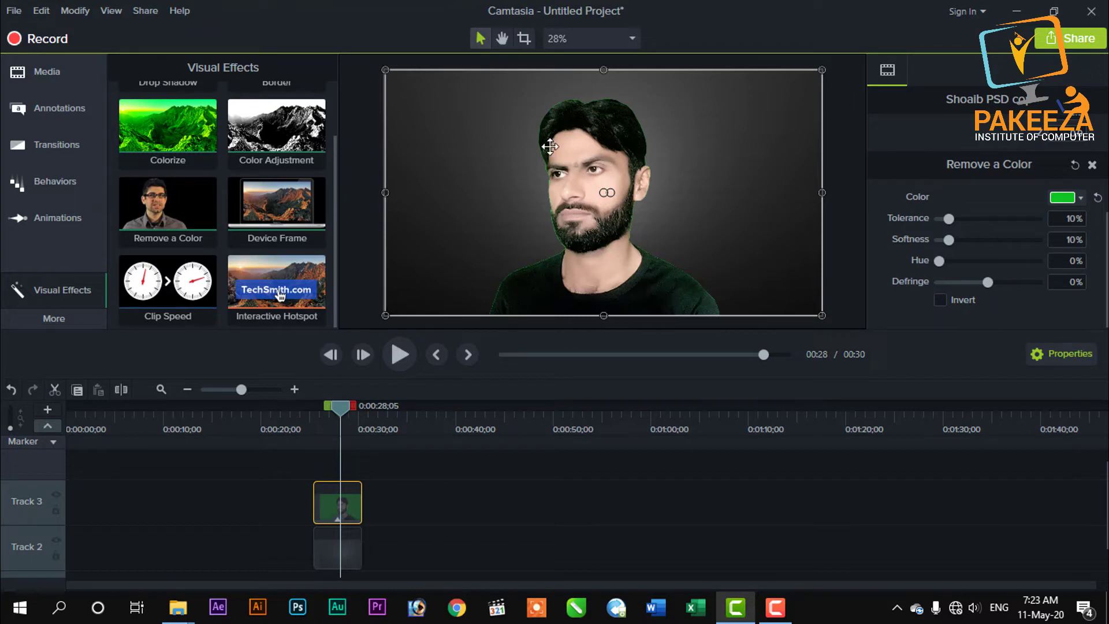
- Set the Remove a Color tolerance to 48% and softness to 14% to clean the portrait's green edges
left_click(625, 41)
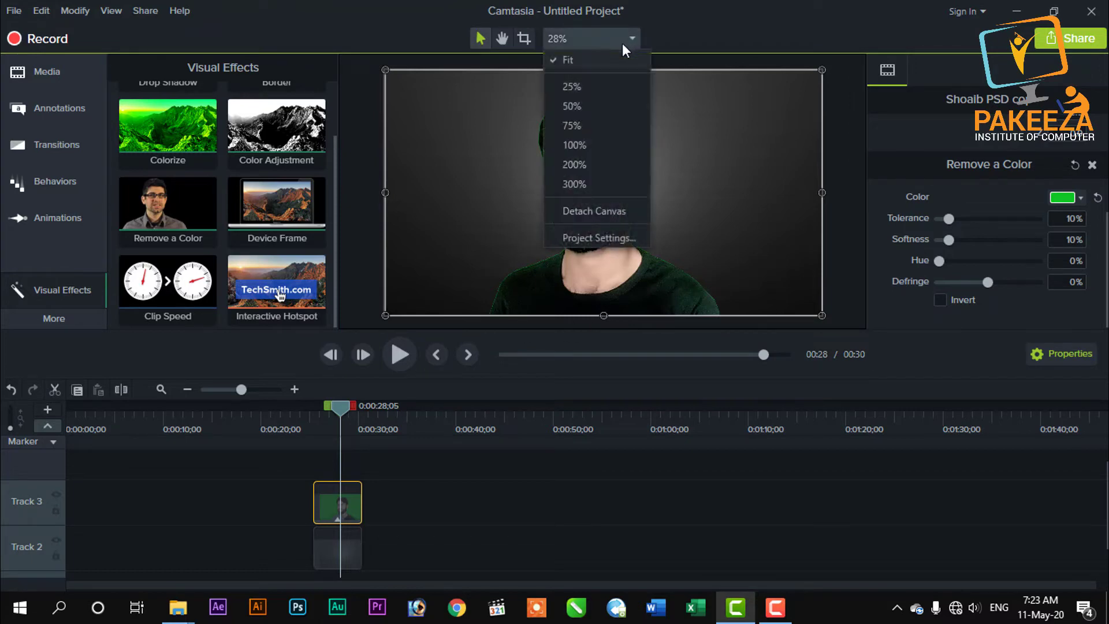
left_click(579, 106)
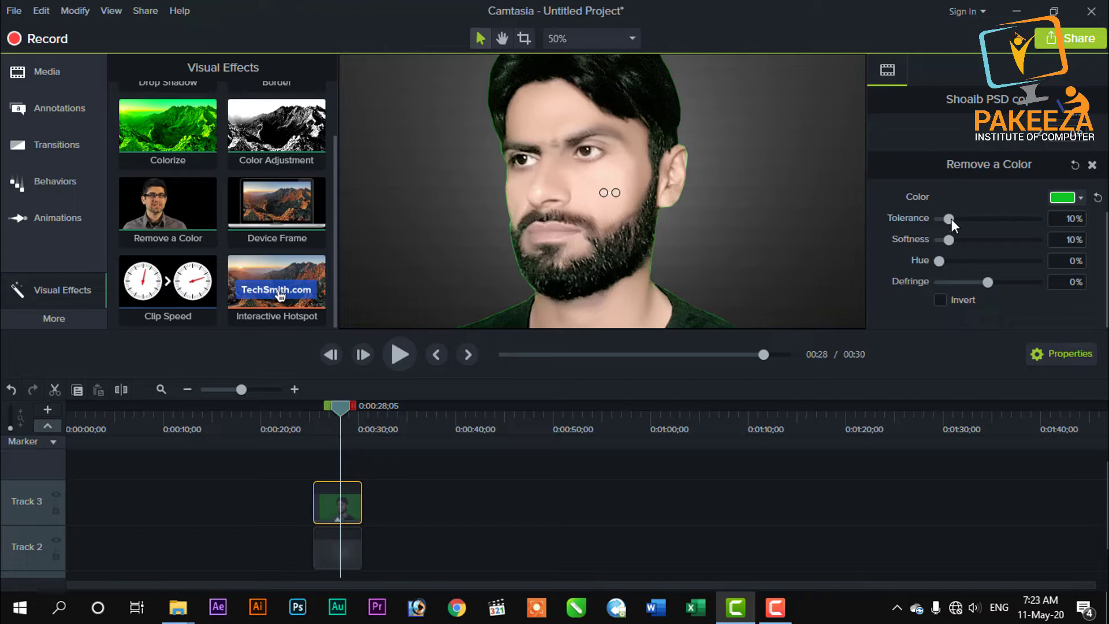
left_click_drag(951, 219, 966, 223)
left_click_drag(977, 220, 986, 222)
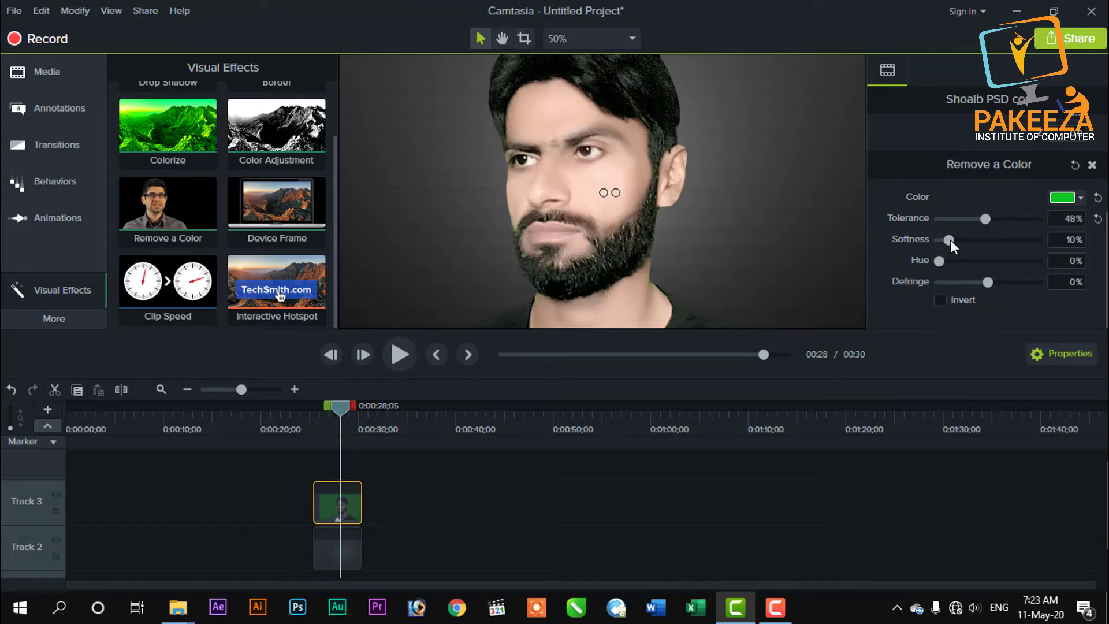
left_click_drag(949, 241, 952, 242)
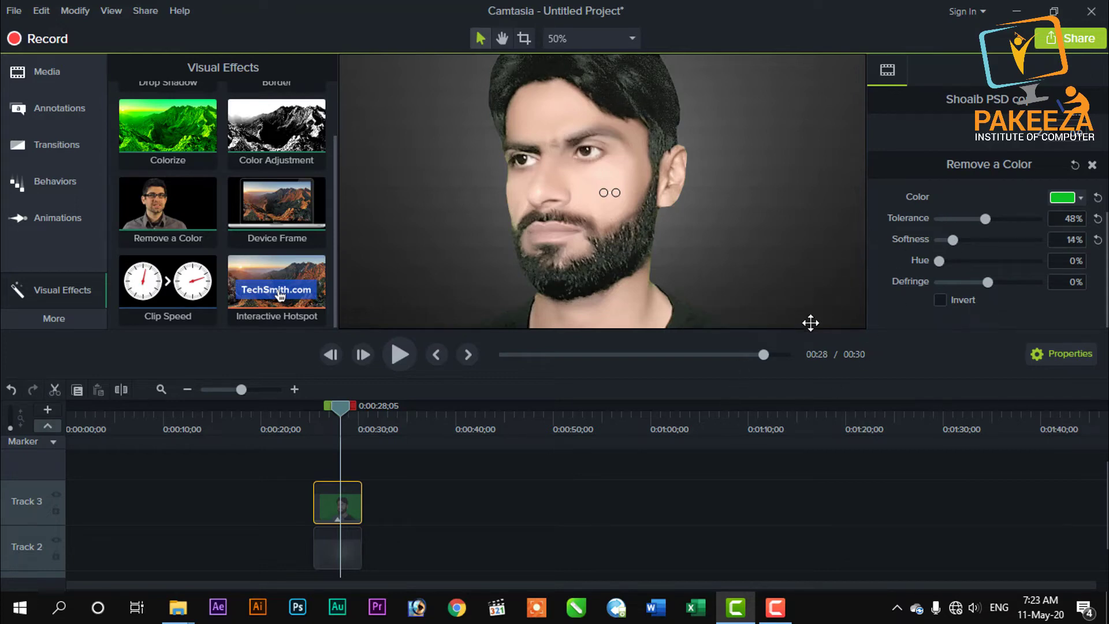
left_click(633, 38)
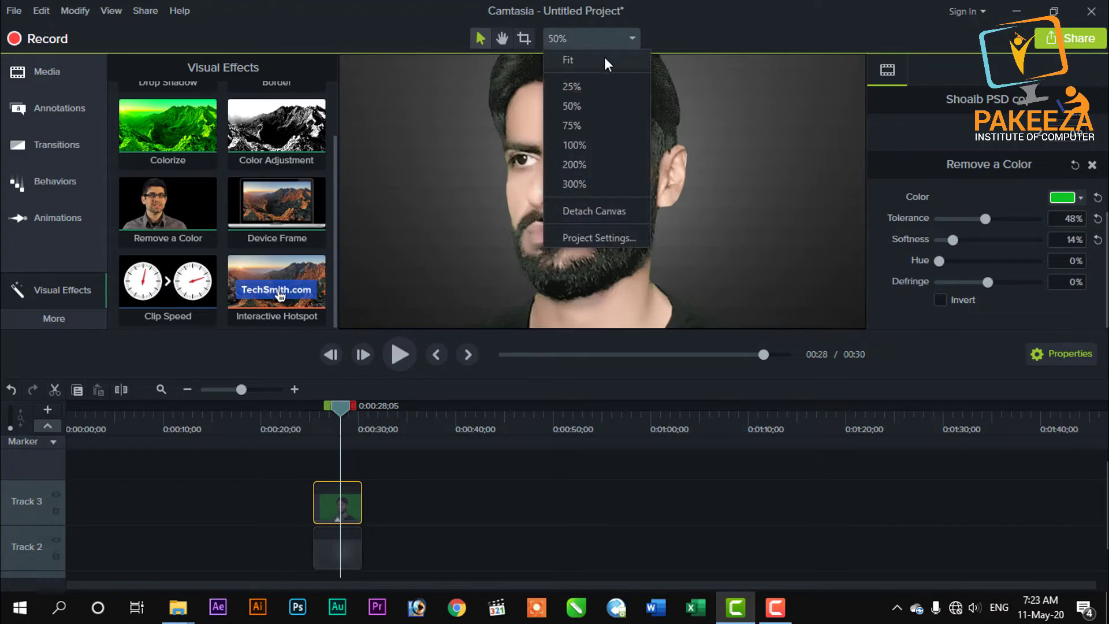
left_click(602, 58)
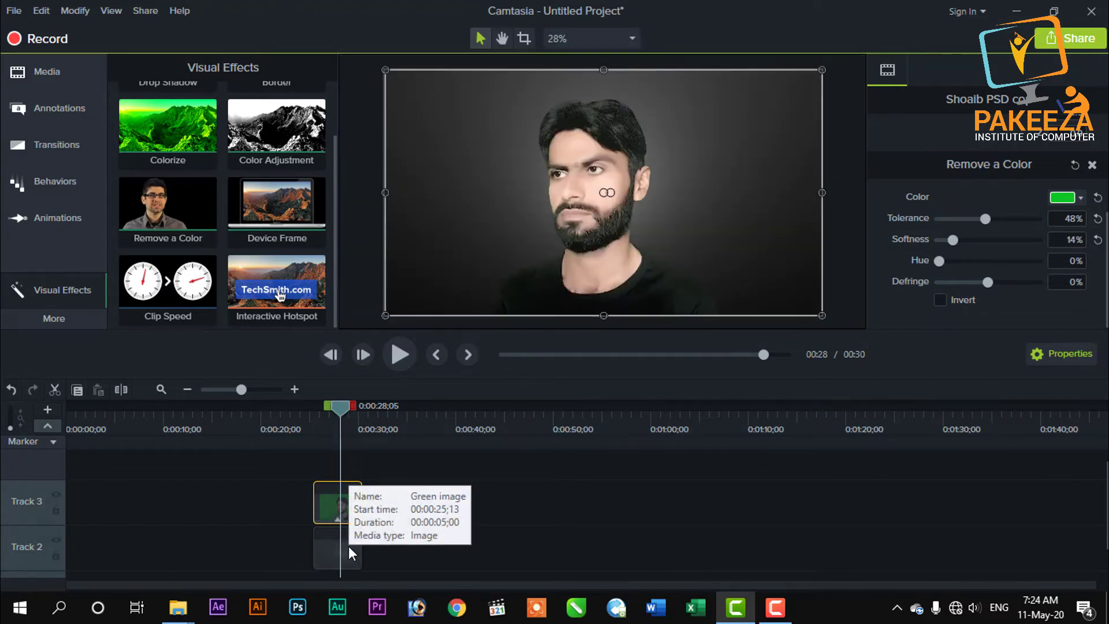
- Add the blue-background portrait from the desktop to Track 3 after the first clip, and extend Green image on Track 2 to its end
mouse_move(348, 546)
left_mouse_down()
mouse_move(428, 542)
mouse_move(352, 544)
left_mouse_up()
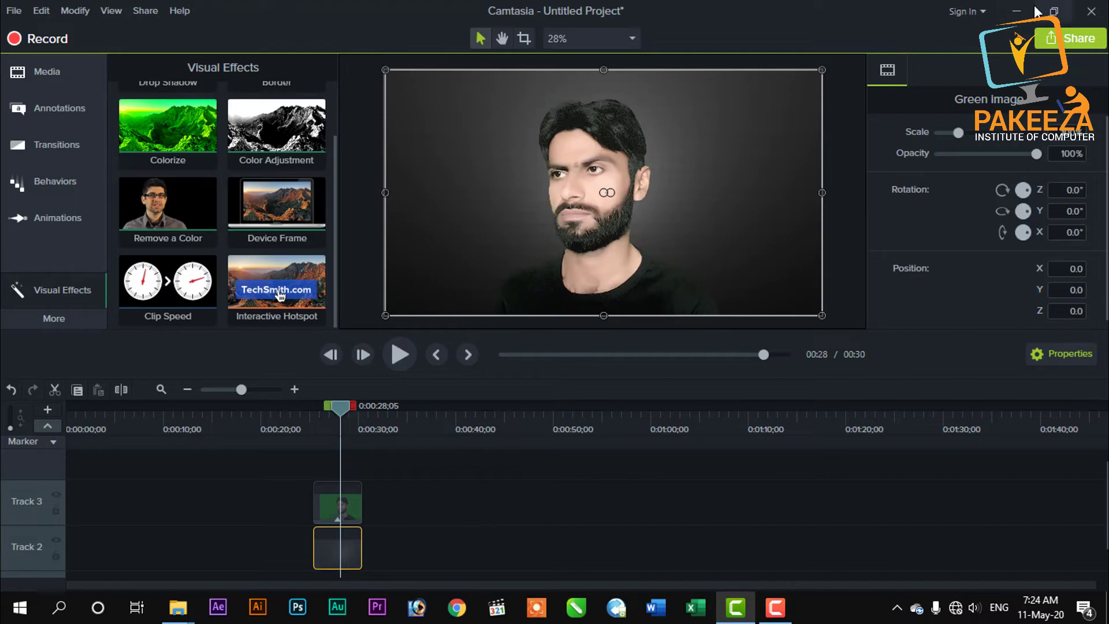
left_click(1017, 11)
left_click_drag(393, 48, 416, 501)
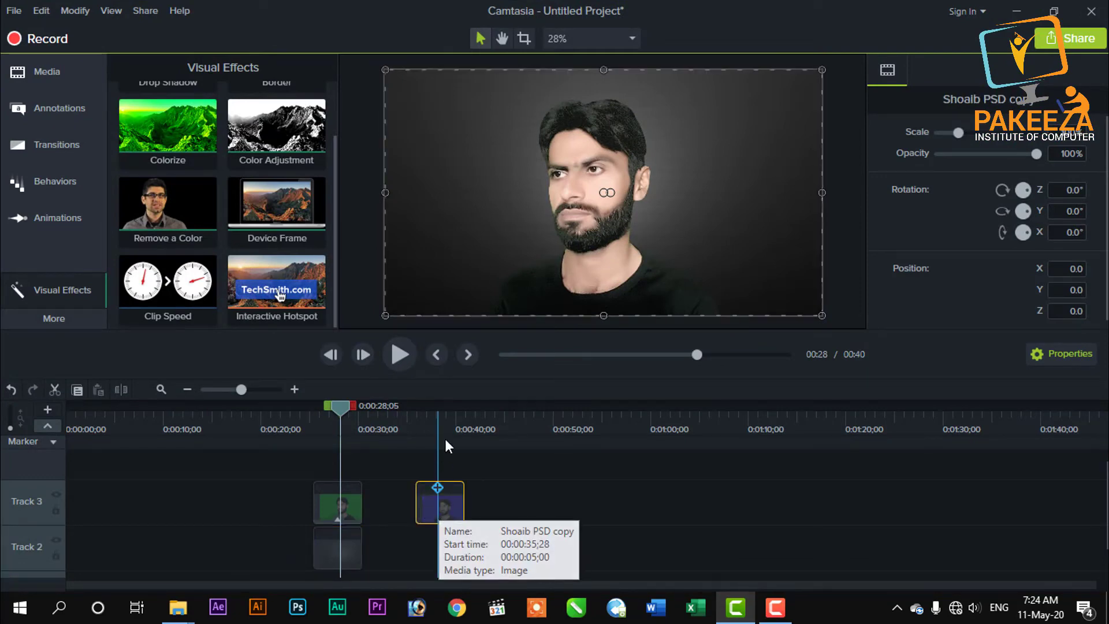
left_click(448, 421)
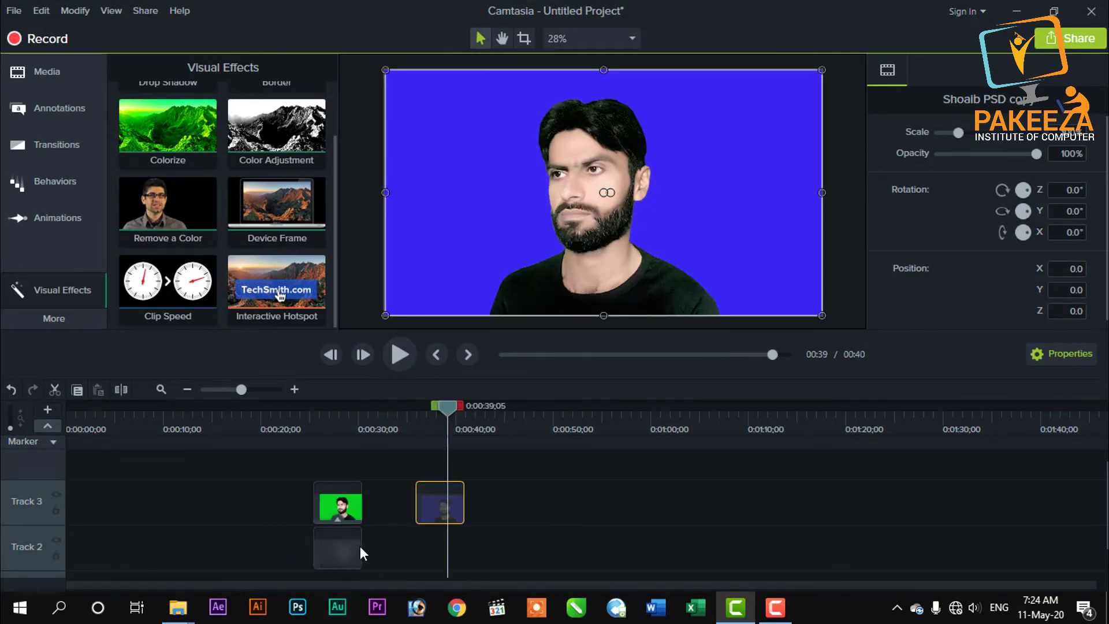
left_click_drag(360, 548, 462, 546)
left_click(515, 508)
- Apply Remove a Color to the blue-background portrait, sampling its blue backdrop as the colour and adjusting the tolerance
left_click(450, 505)
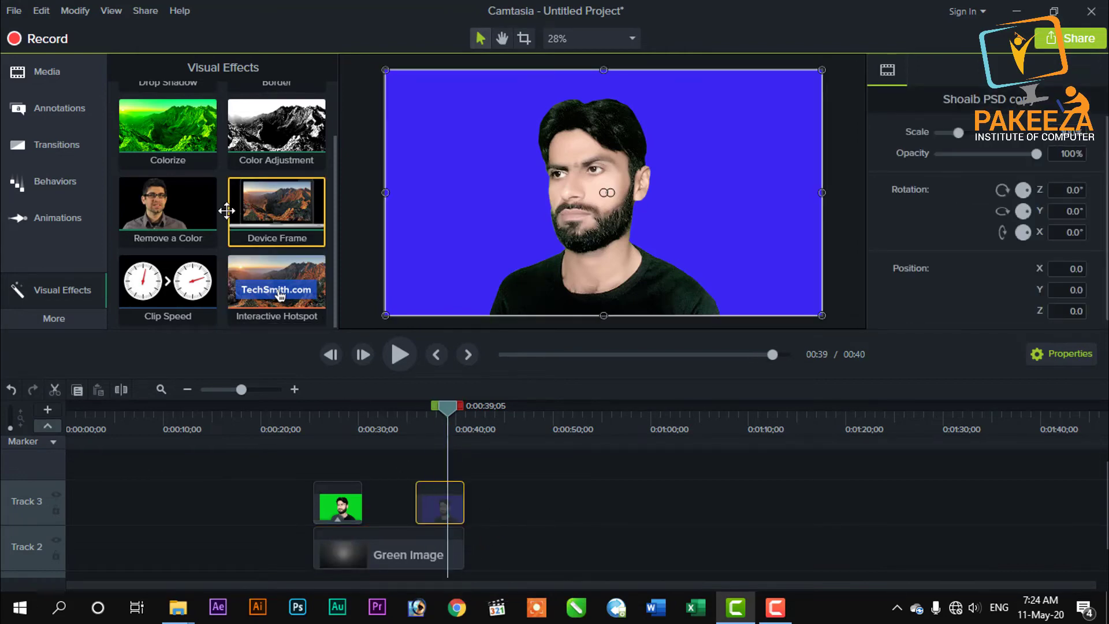
left_click_drag(165, 211, 430, 498)
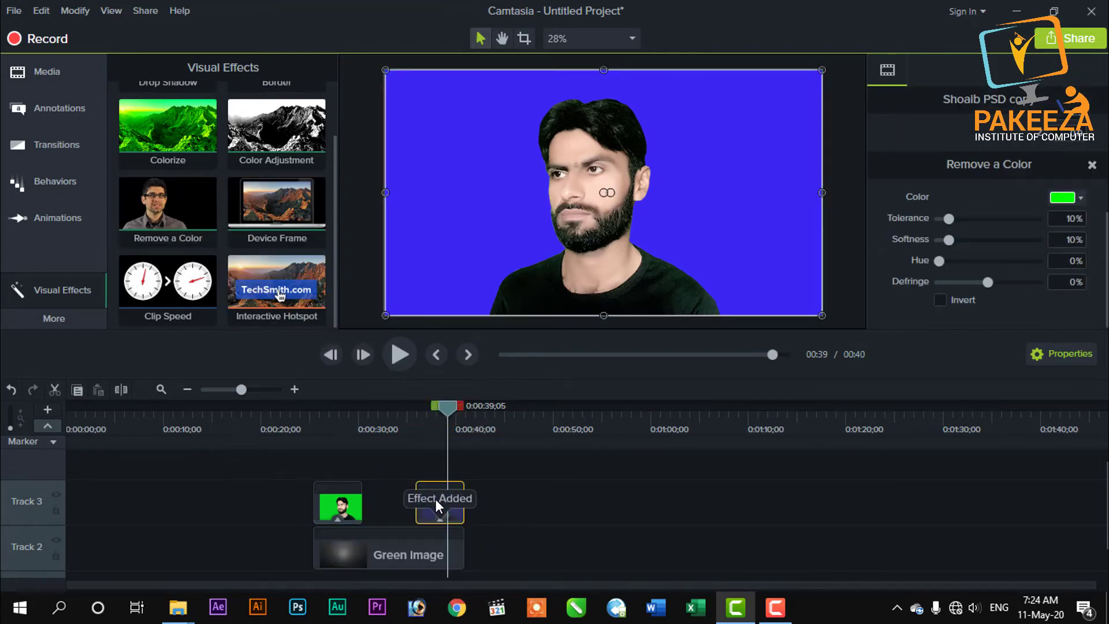
left_click(1079, 199)
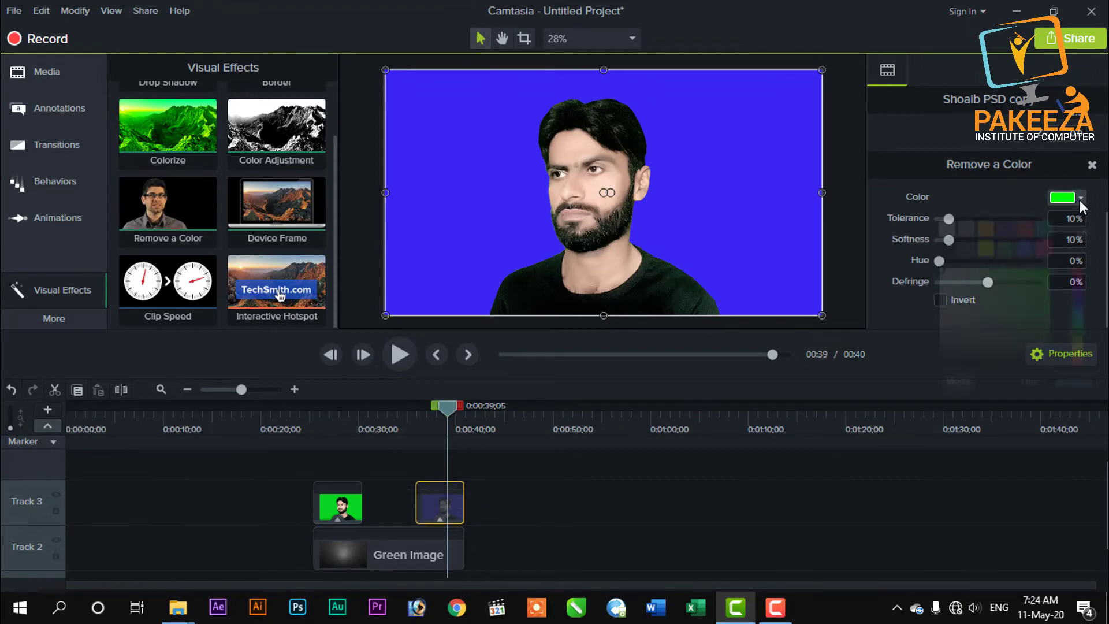
left_click(717, 191)
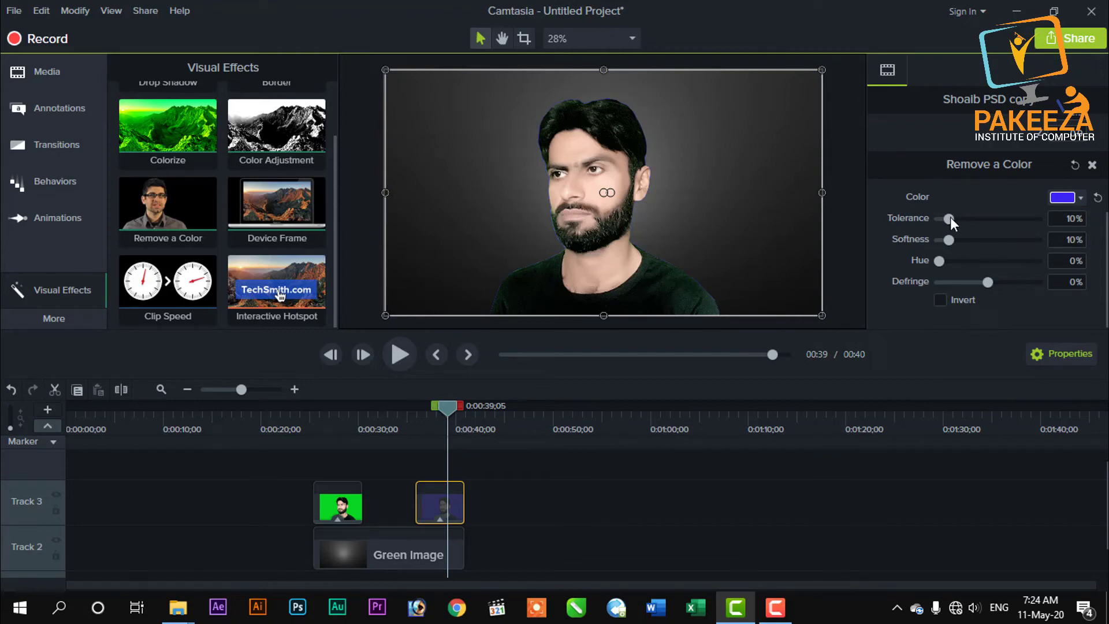
left_click_drag(951, 218, 956, 240)
left_click(645, 488)
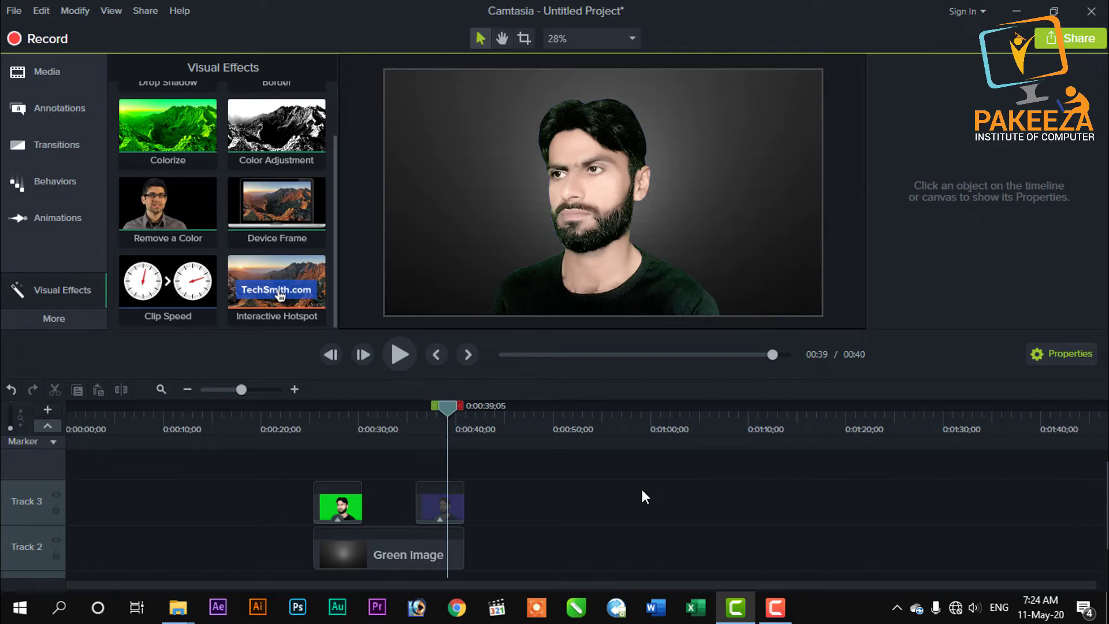
- Move both portrait clips and Green image together to near the start of the timeline
left_click_drag(506, 509, 143, 544)
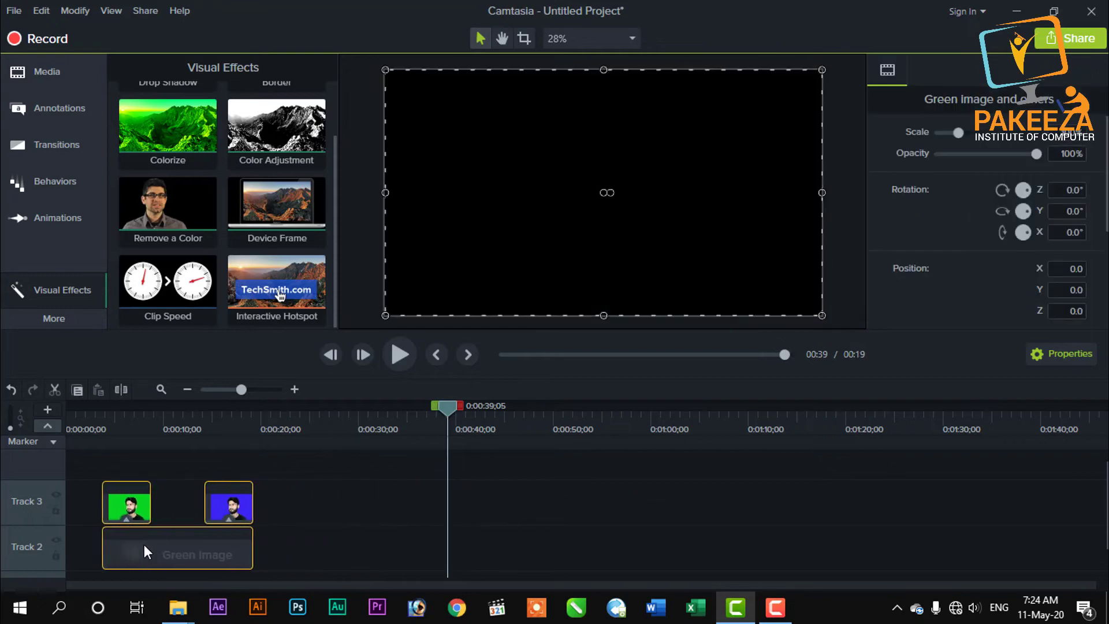
left_click(400, 504)
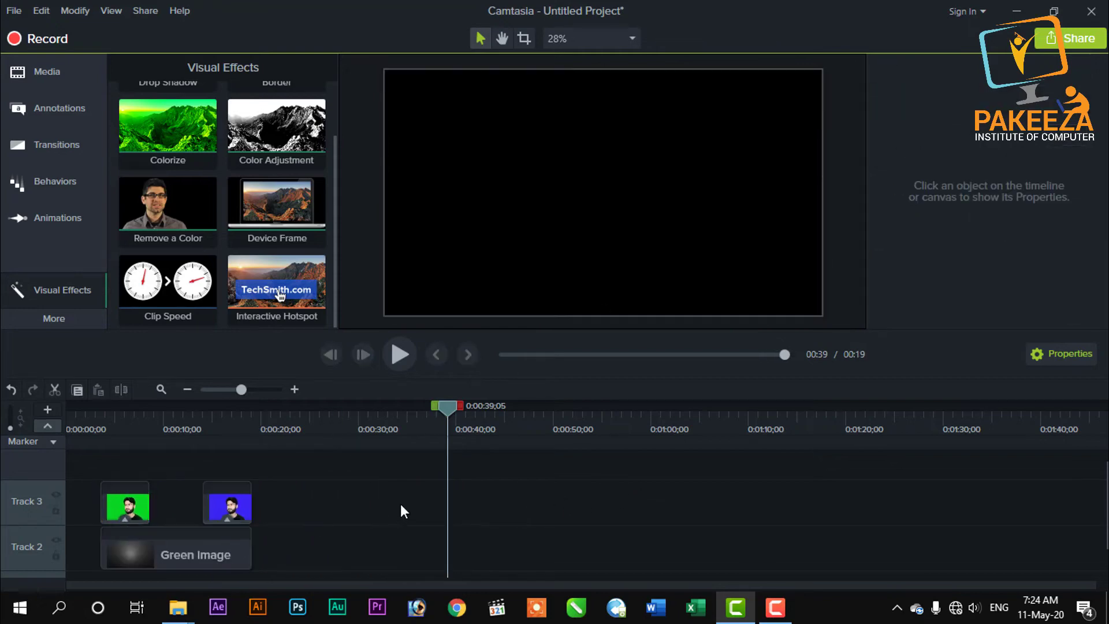
- Add the 20200508_090713 video from the desktop's New folder to Track 3, placing it just after the blue-background portrait
left_click(1017, 11)
double_click(1066, 35)
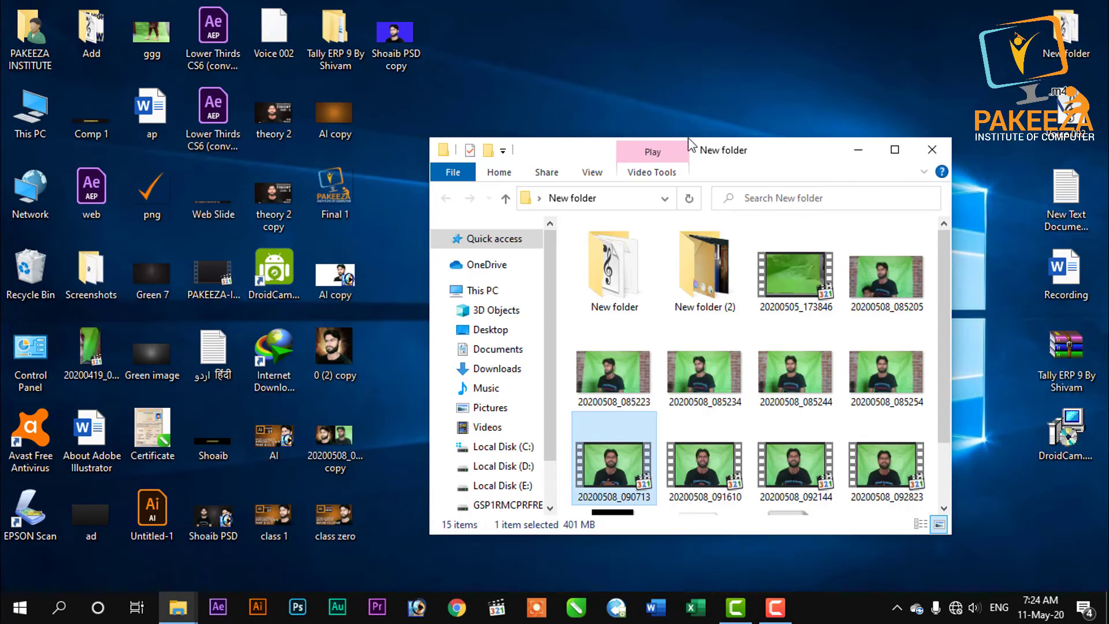
left_click(895, 149)
right_click(714, 272)
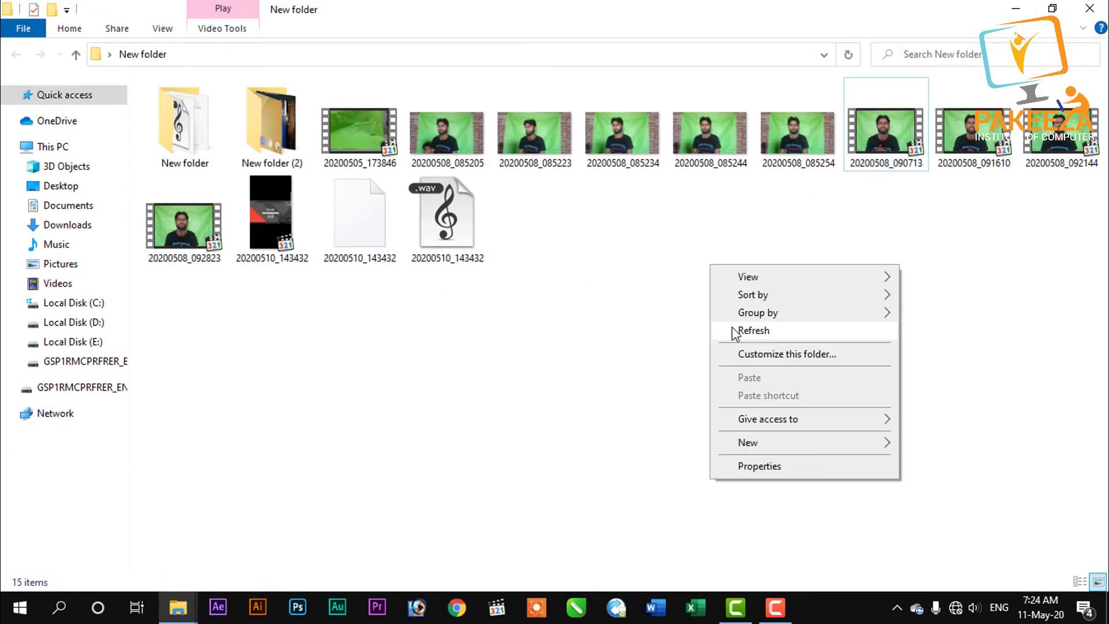
left_click(736, 330)
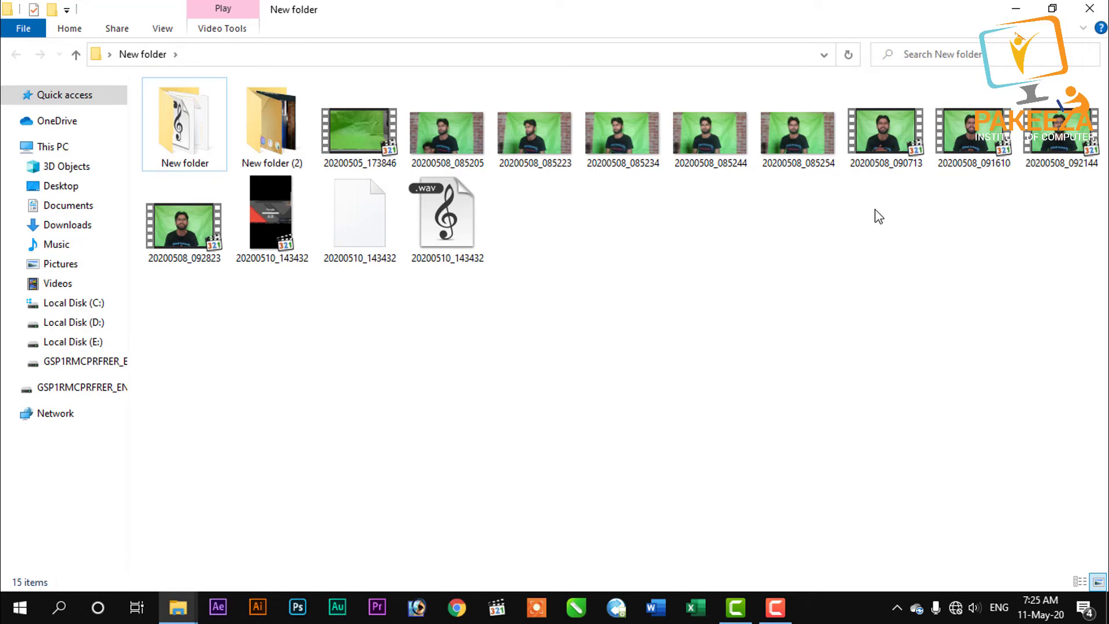
left_click_drag(894, 167, 355, 496)
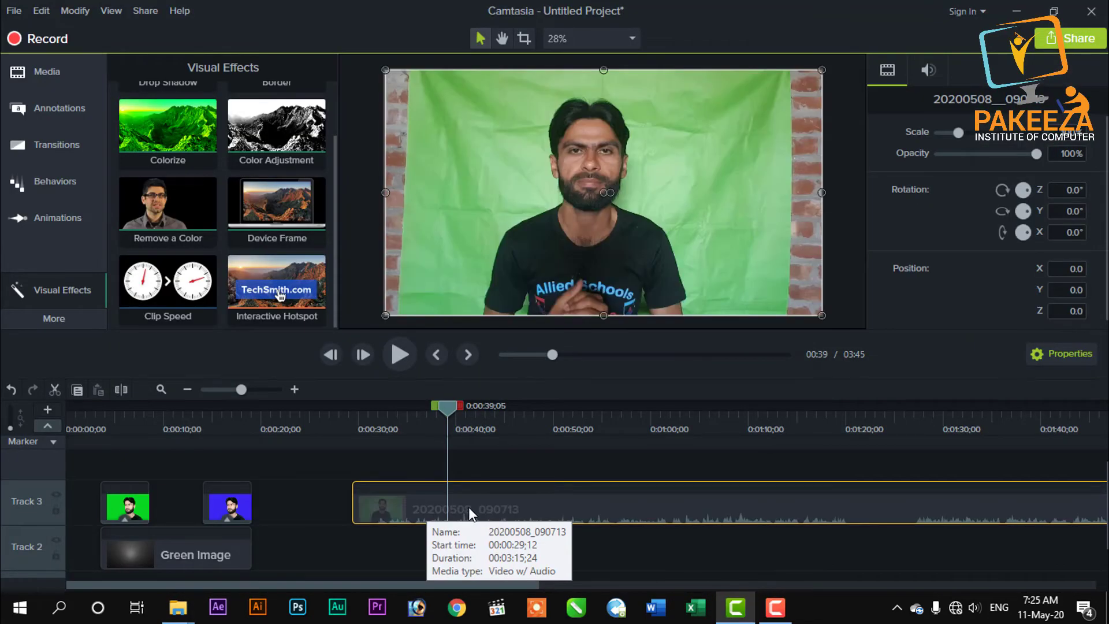
left_click_drag(469, 507, 380, 510)
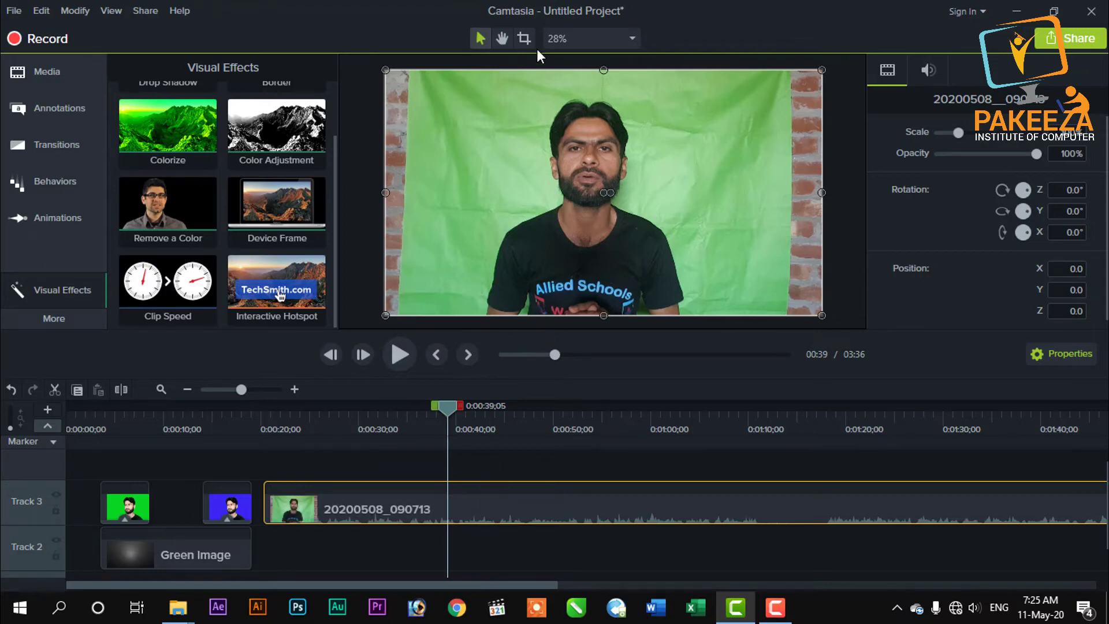
- Crop both sides of the 20200508_090713 video to cut away the brick wall beside the green backdrop
left_click(524, 38)
left_click_drag(806, 191, 770, 192)
left_click_drag(384, 190, 425, 191)
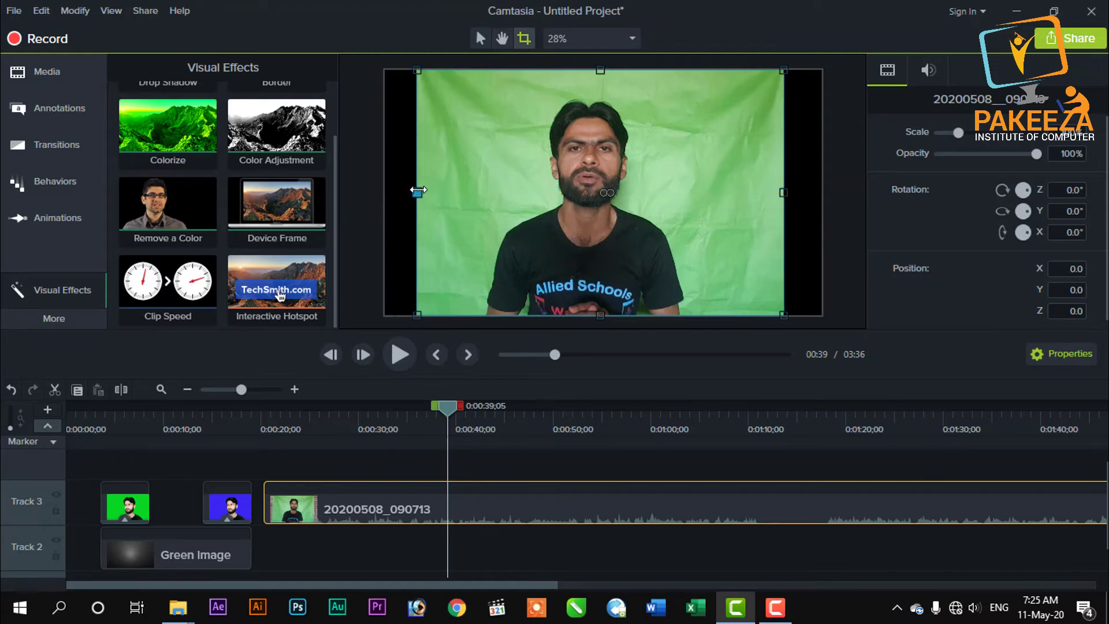
left_click(480, 38)
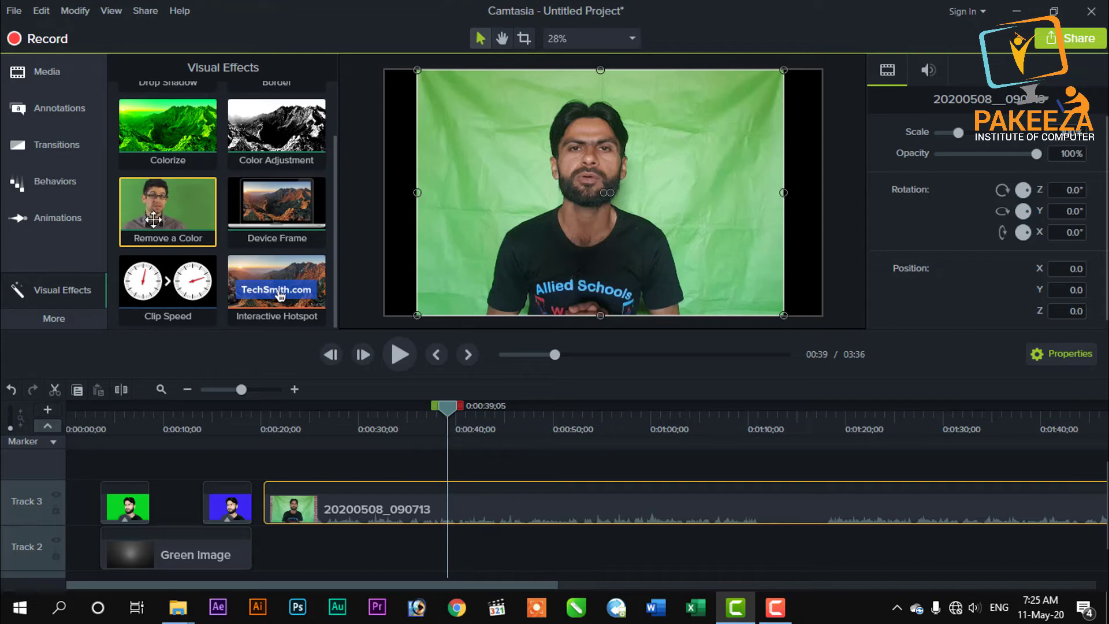
- Apply Remove a Color to the 20200508_090713 clip and extend Green image on Track 2 beneath it to about 1:40
left_click_drag(162, 211, 602, 505)
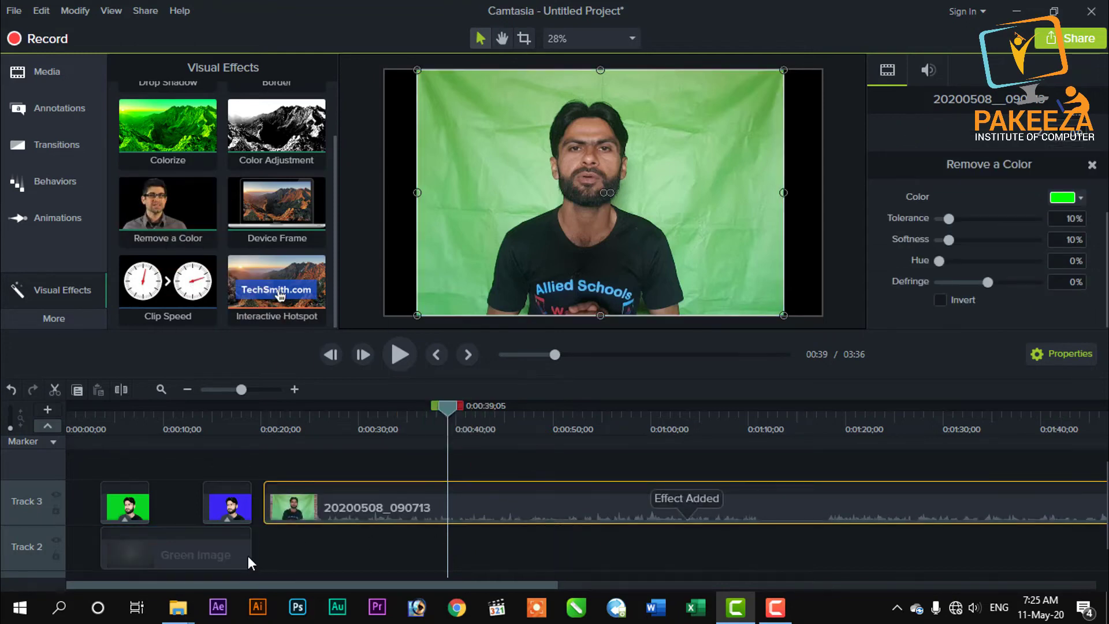
left_click_drag(252, 555, 1044, 572)
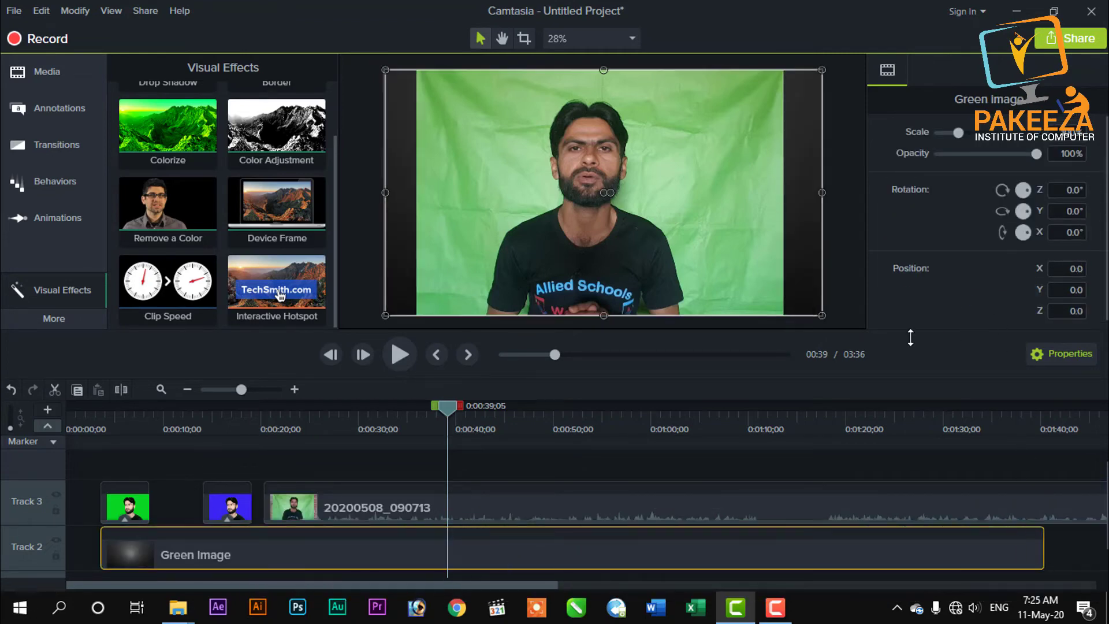
- Sample the video's green backdrop near its upper right corner as the colour to remove, #61A846
left_click(567, 508)
scroll(1092, 262, "down", 3)
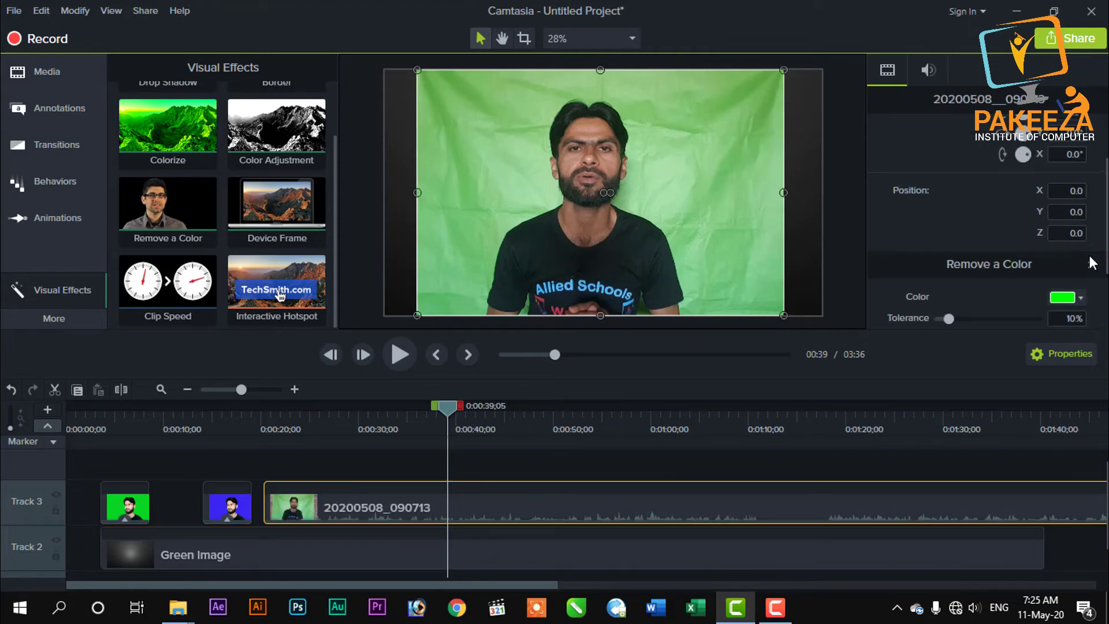
scroll(1072, 274, "down", 3)
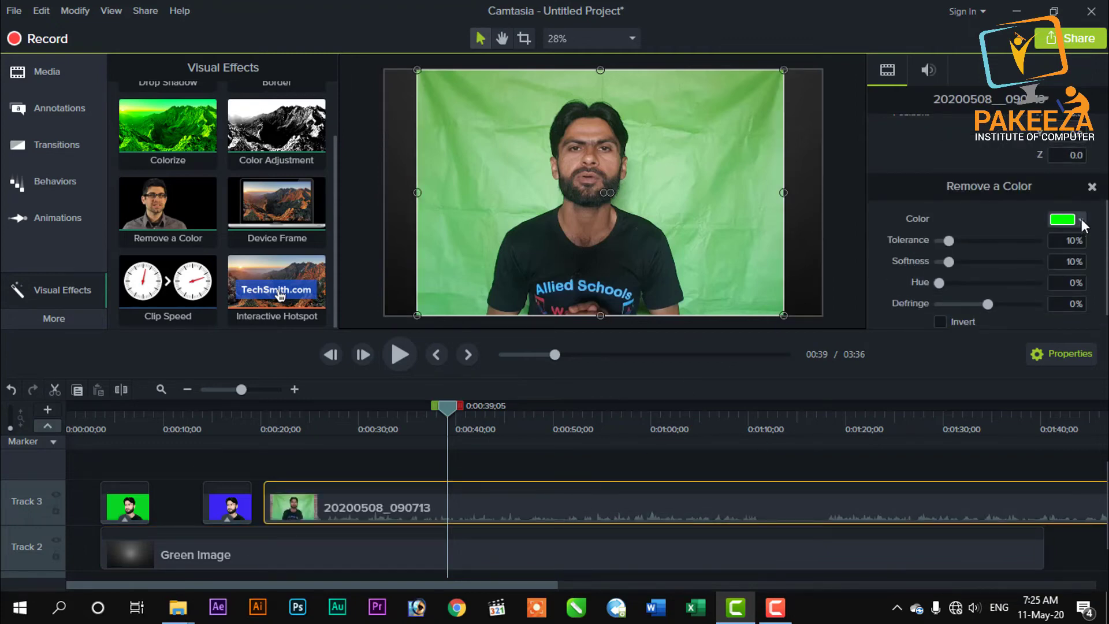
left_click(1080, 219)
left_click(1079, 257)
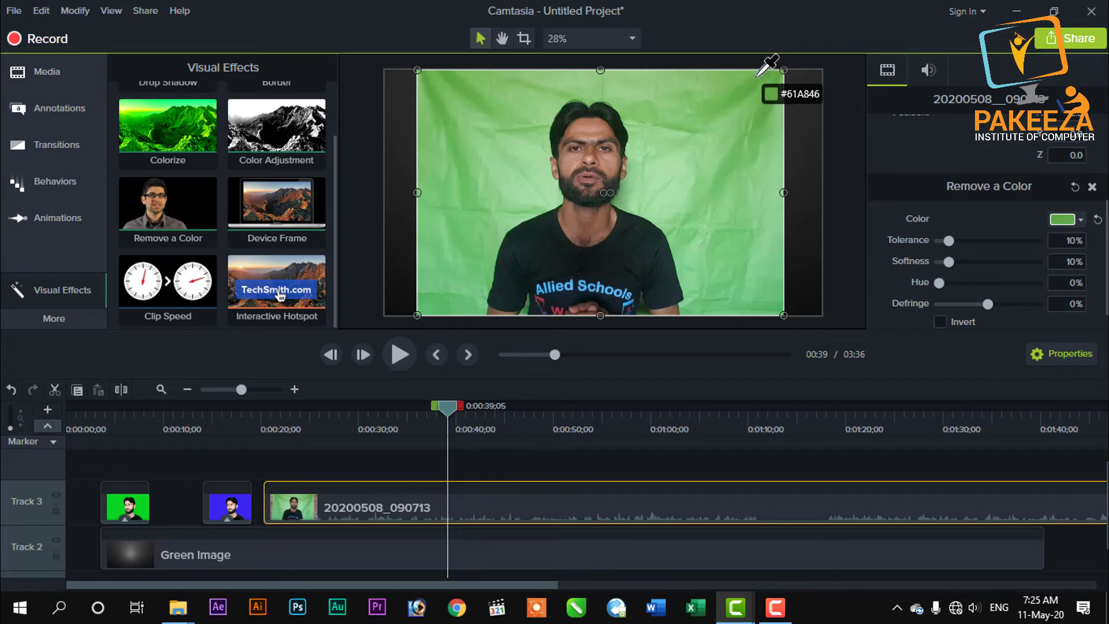
left_click(758, 75)
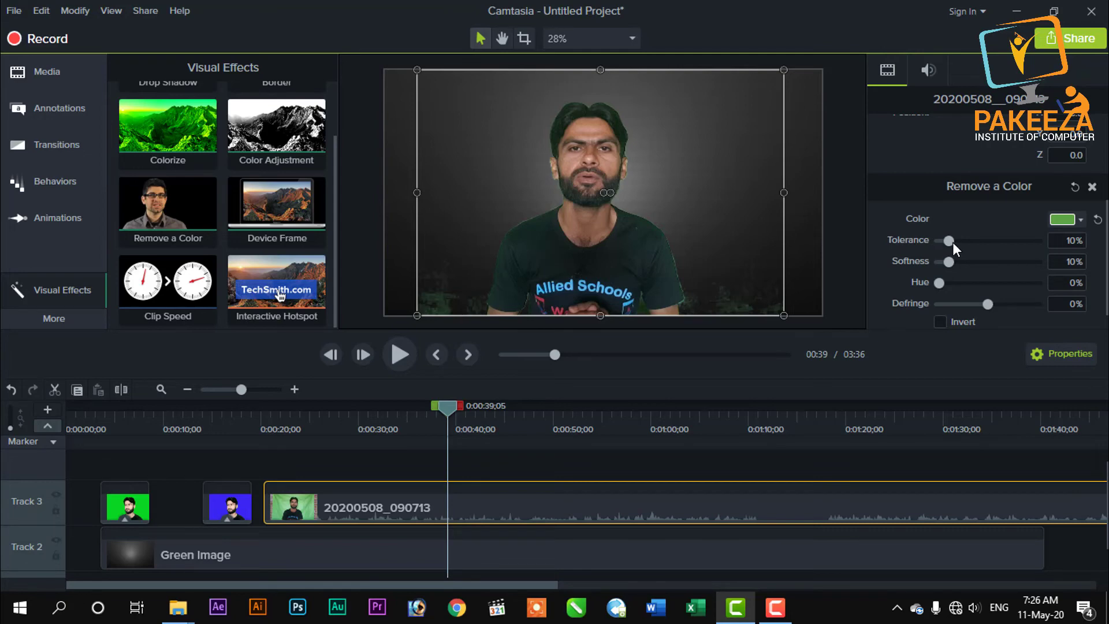
- Set the video's Remove a Color tolerance to 15%, checking the edges at 50% canvas zoom
mouse_move(951, 241)
left_mouse_down()
mouse_move(969, 241)
mouse_move(952, 240)
left_mouse_up()
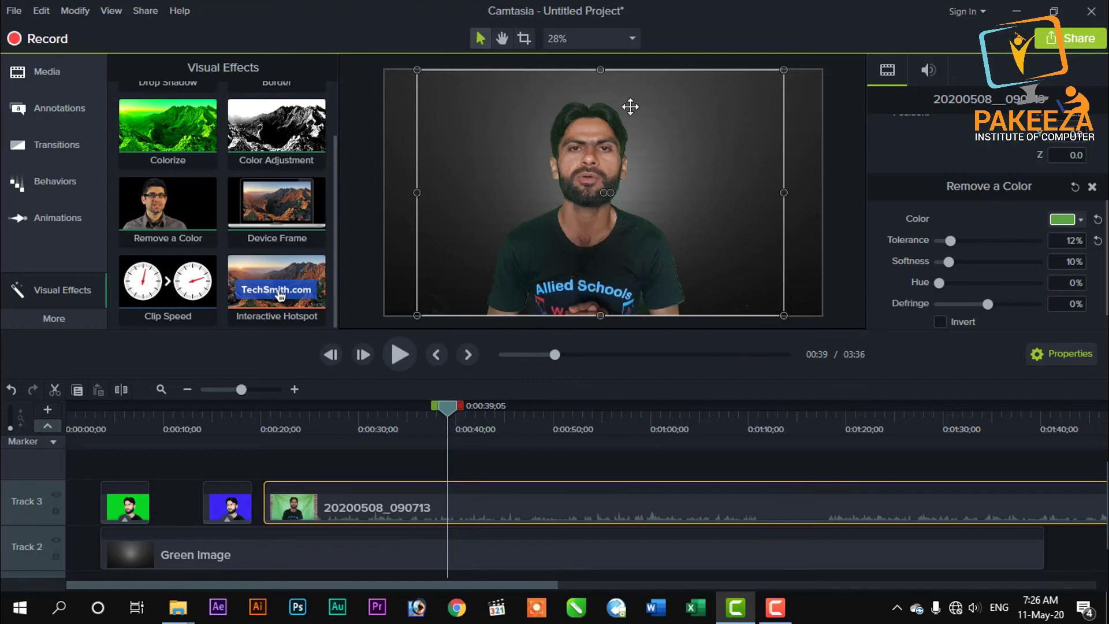
left_click(630, 39)
left_click(579, 107)
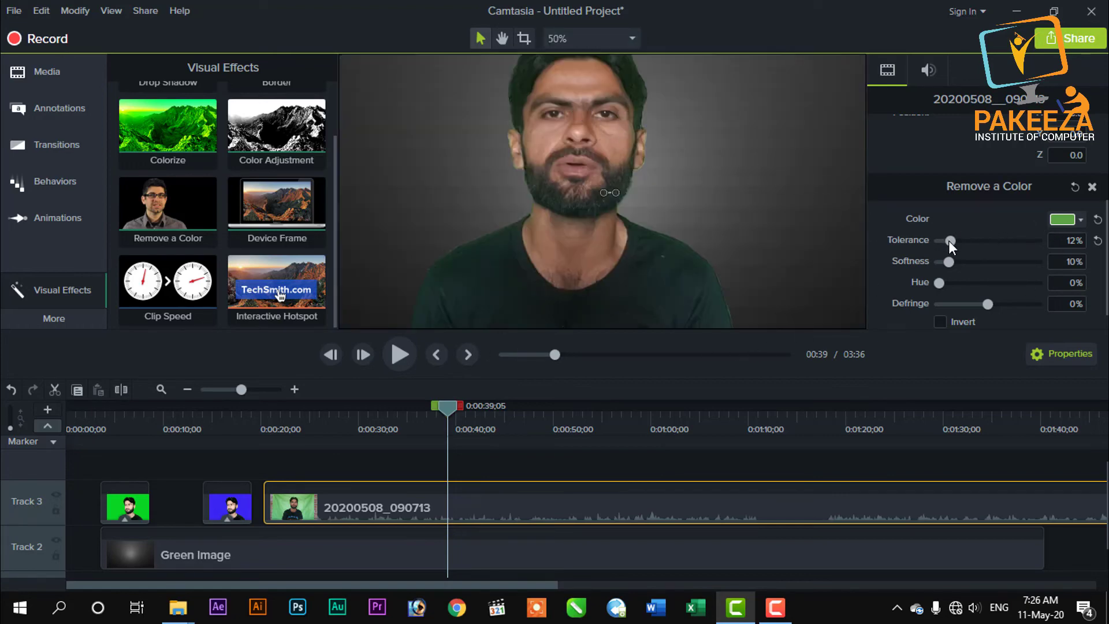
left_click_drag(948, 240, 952, 241)
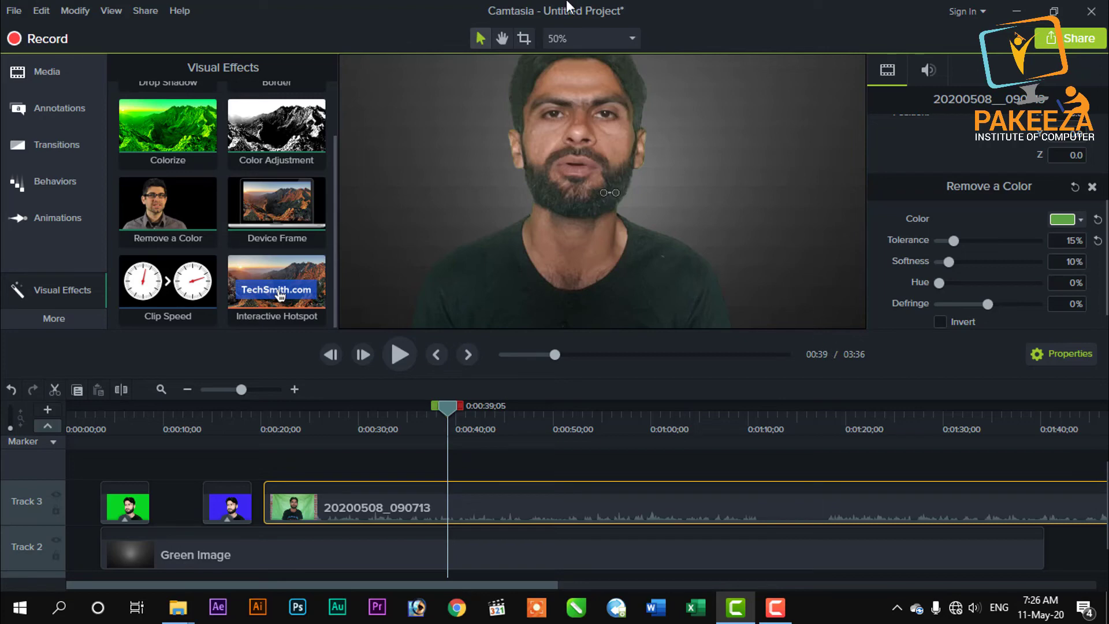
left_click(632, 38)
left_click(595, 68)
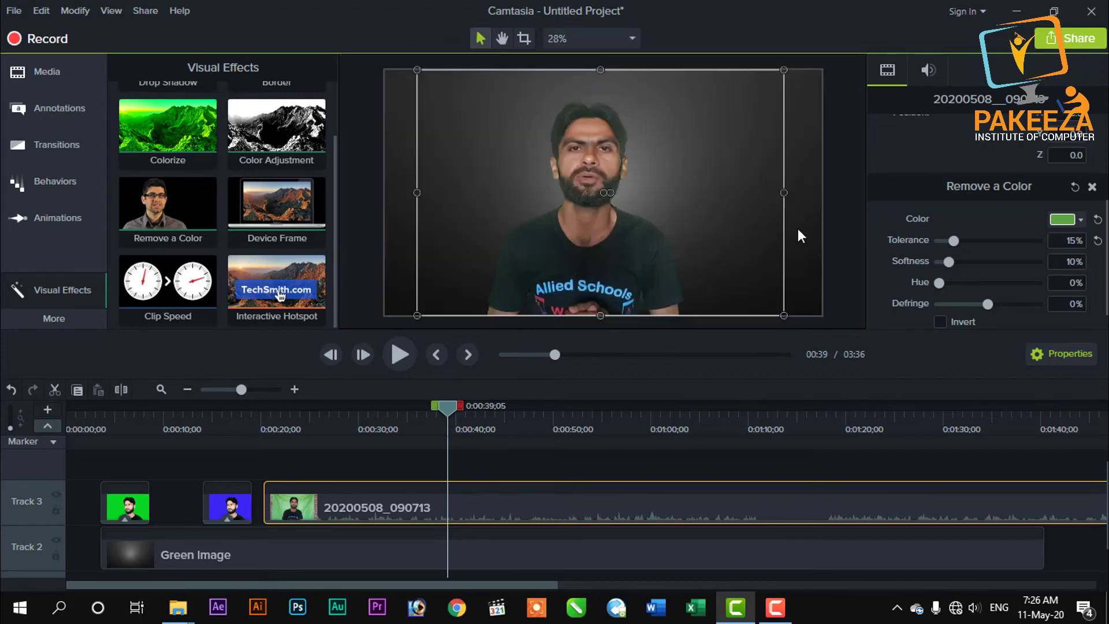
- Examine the keyed video against the dark background at about 32 and 27 seconds on the timeline
left_click(848, 223)
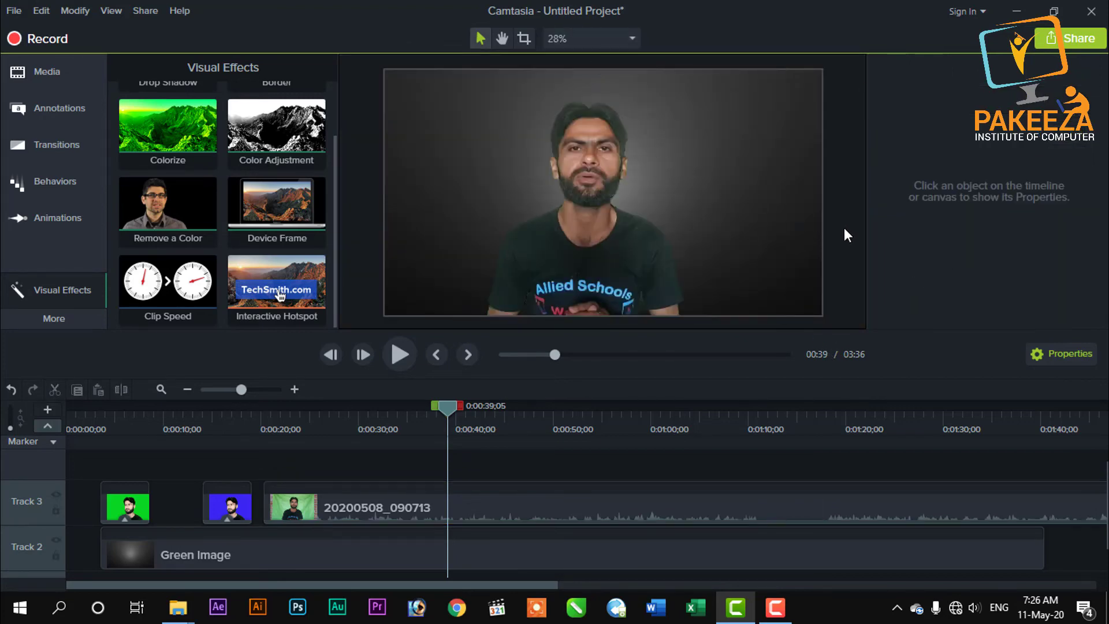
left_click_drag(449, 406, 378, 445)
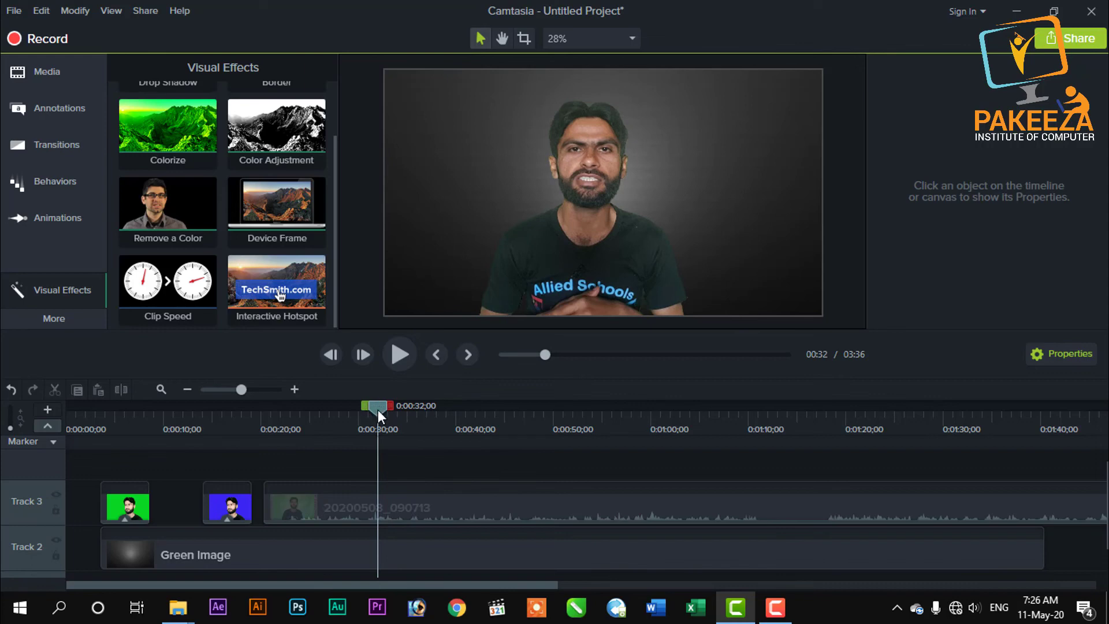
left_click_drag(378, 410, 328, 410)
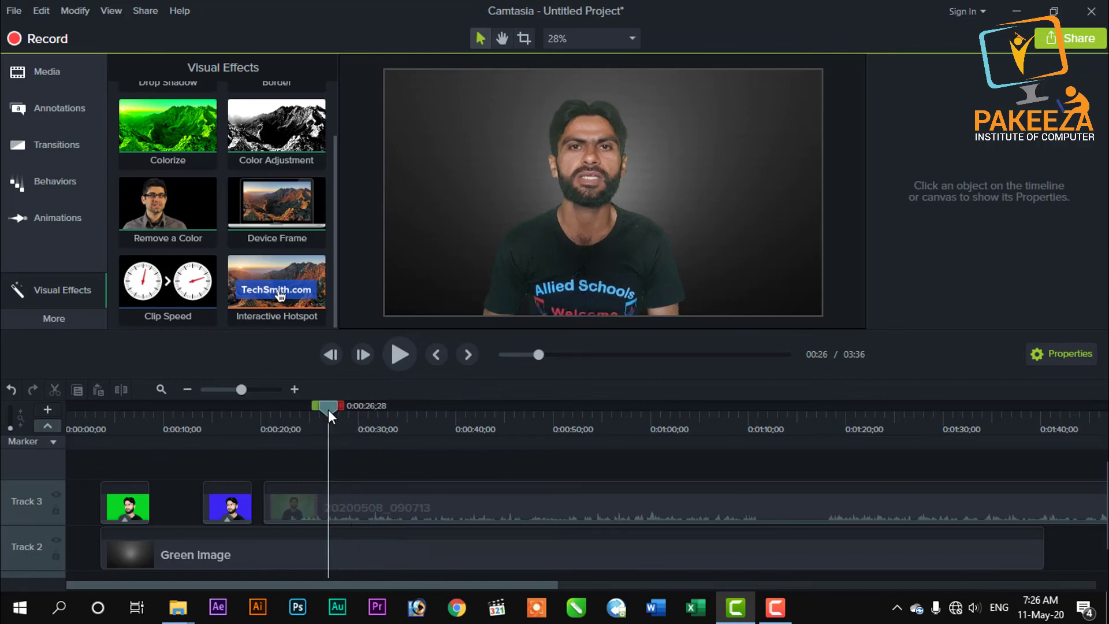